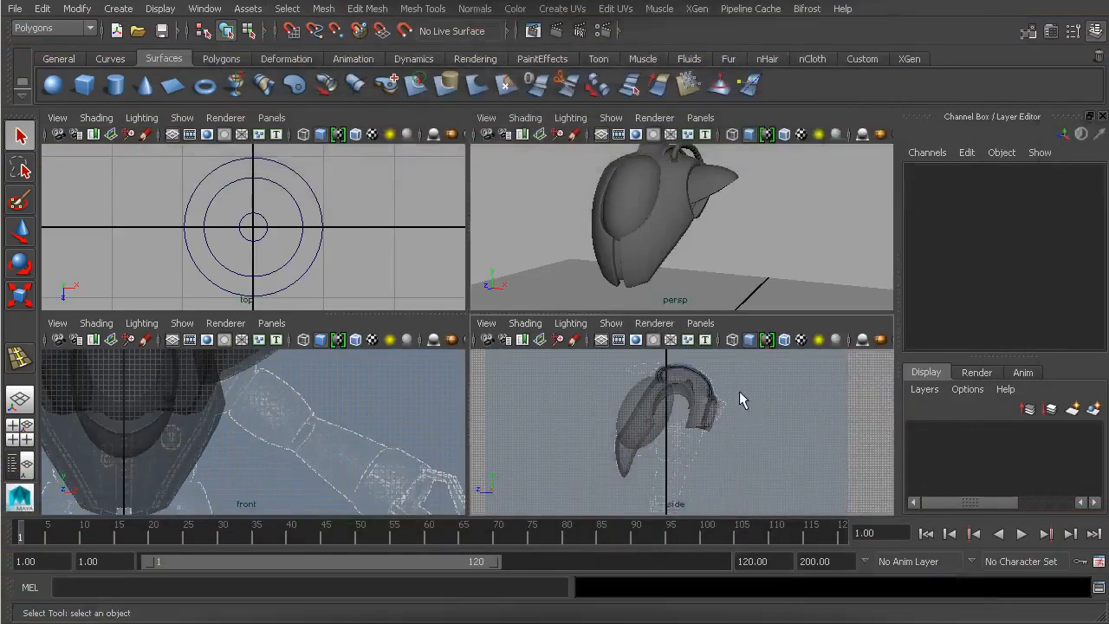
- Replace the side view image plane's picture with mech_side_arm.jpg from the sourceimages folder
scroll(506, 264, down, 3)
alt+right_drag(529, 258, 803, 343)
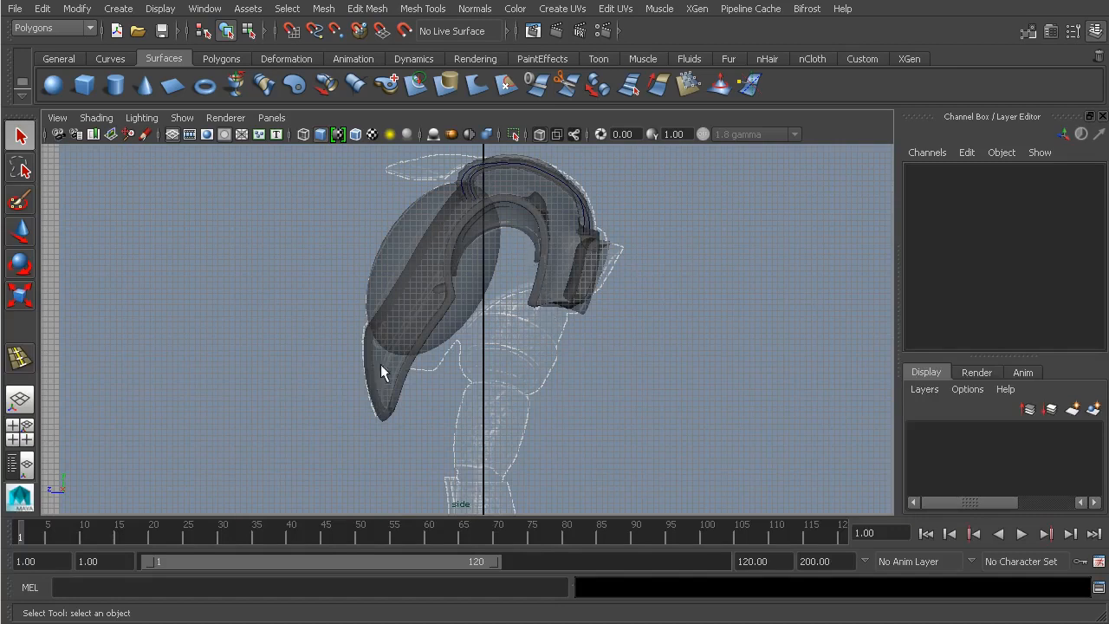
alt+middle_drag(610, 296, 508, 297)
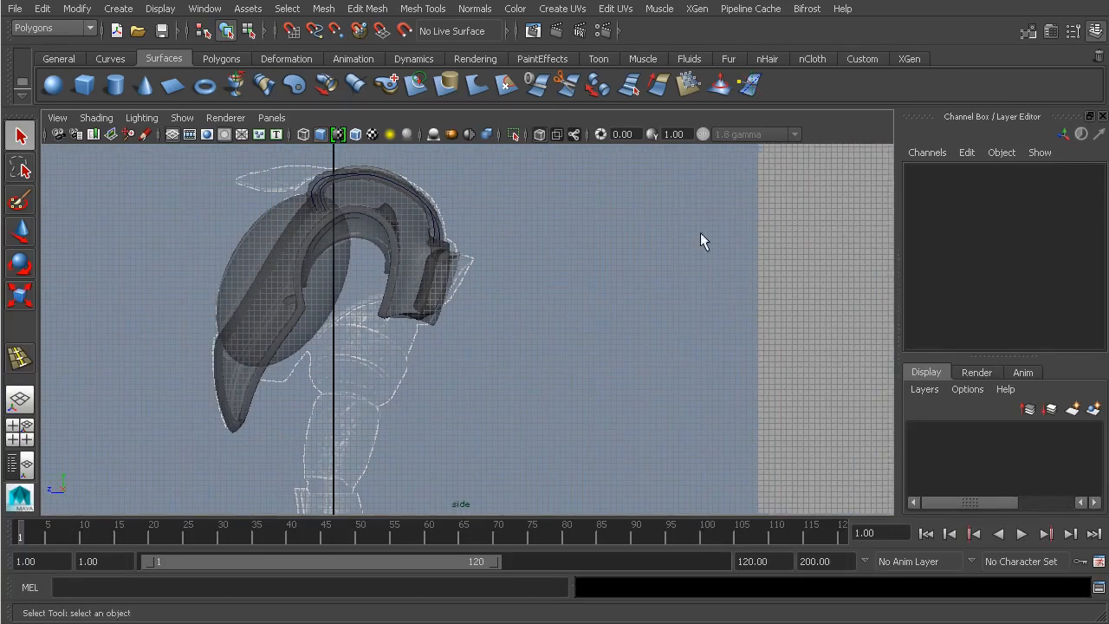
click(815, 300)
key(ctrl+a)
drag(942, 362, 944, 296)
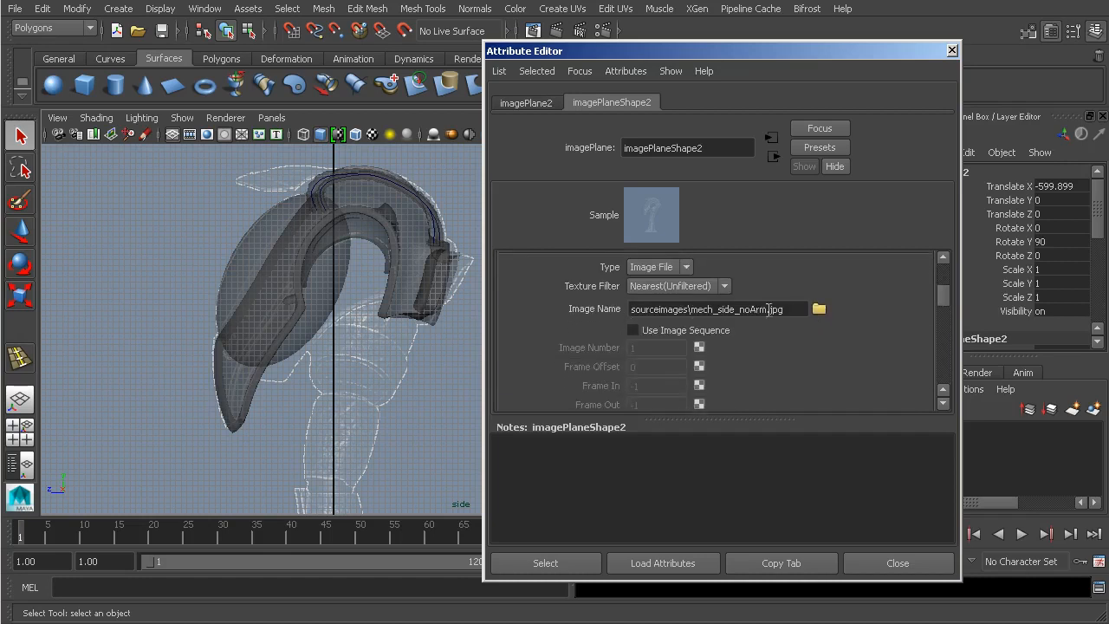
click(818, 309)
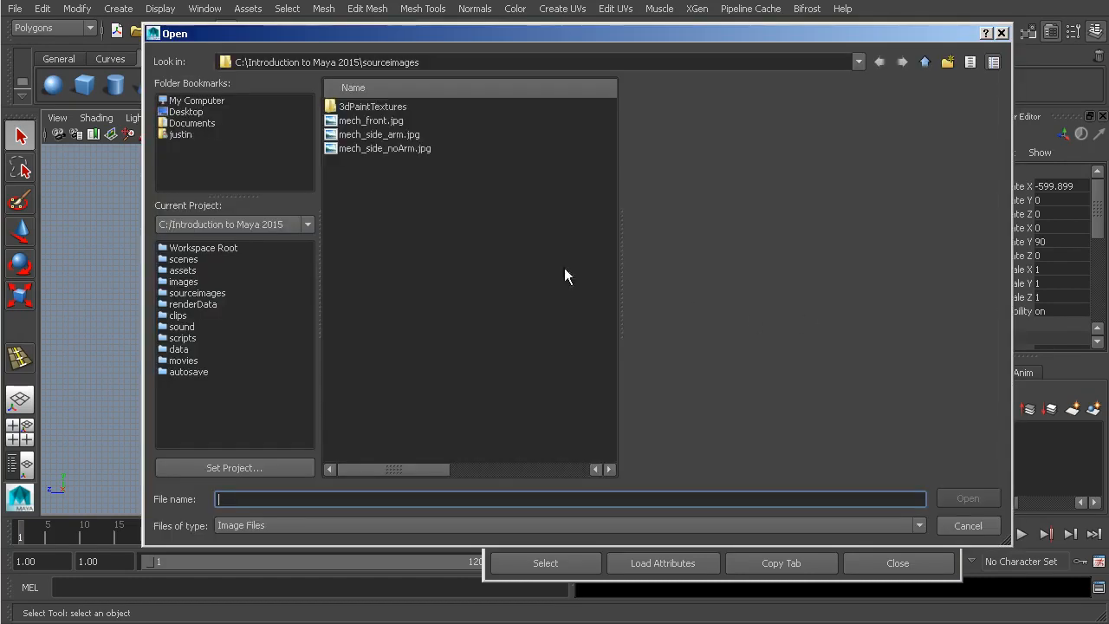
click(389, 135)
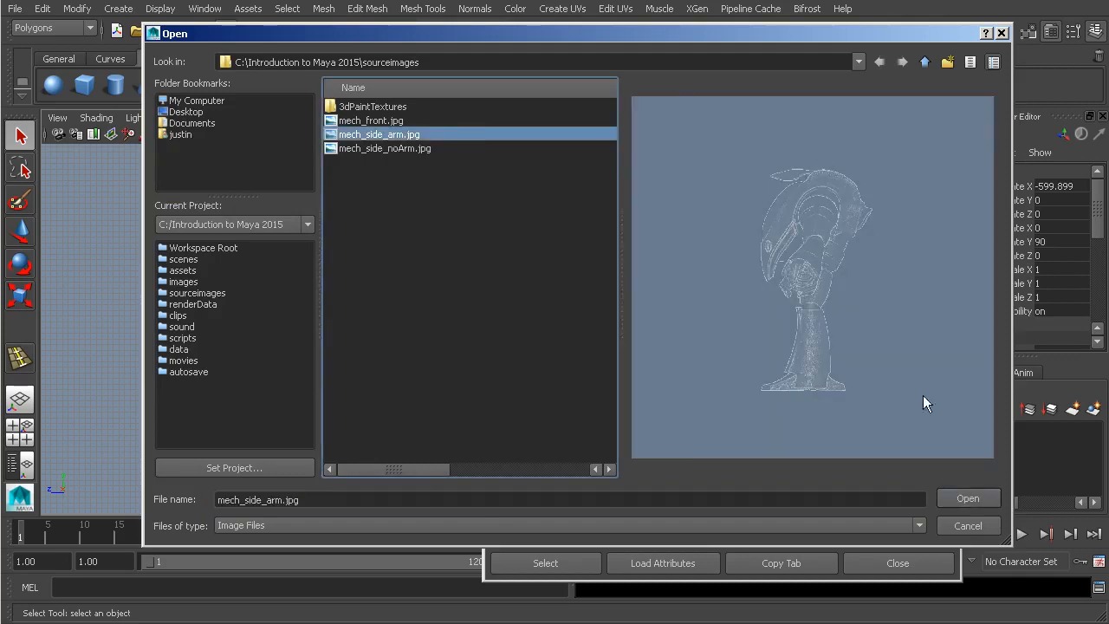
click(968, 499)
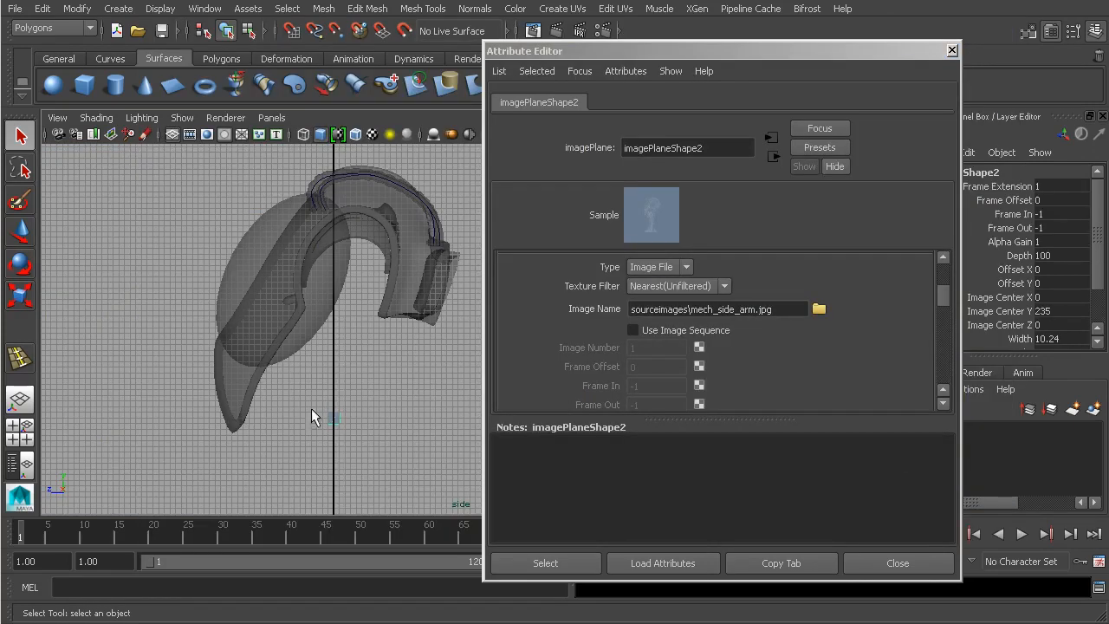
- Set the side image plane's width and height to 750 and close its attributes
drag(943, 295, 948, 358)
click(673, 351)
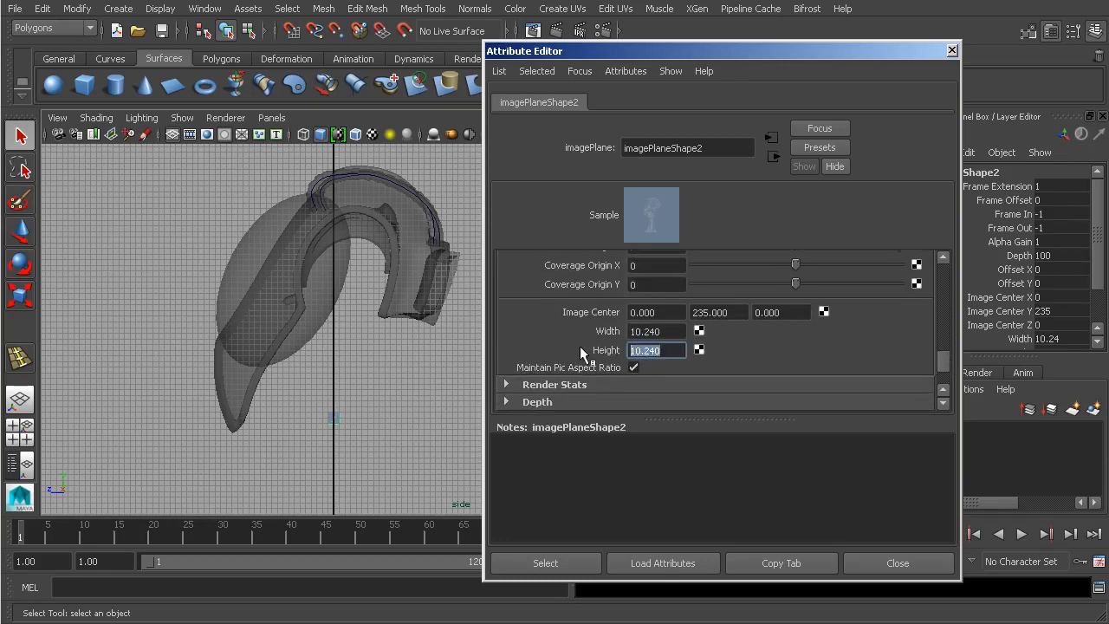
text(750)
key(shift+Tab)
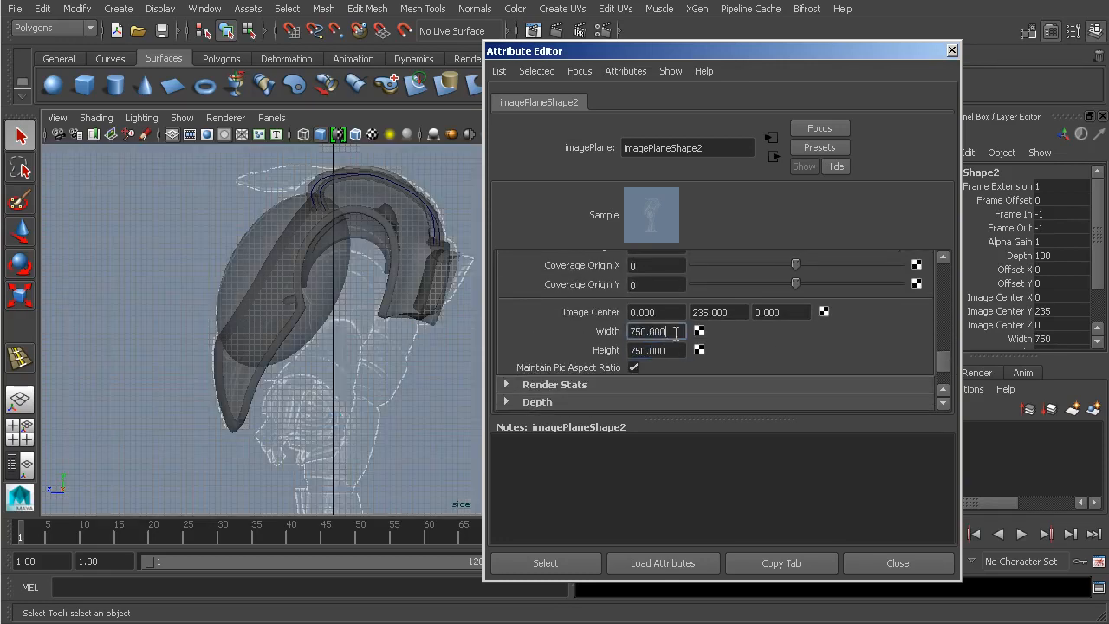
text(750)
key(Return)
click(892, 564)
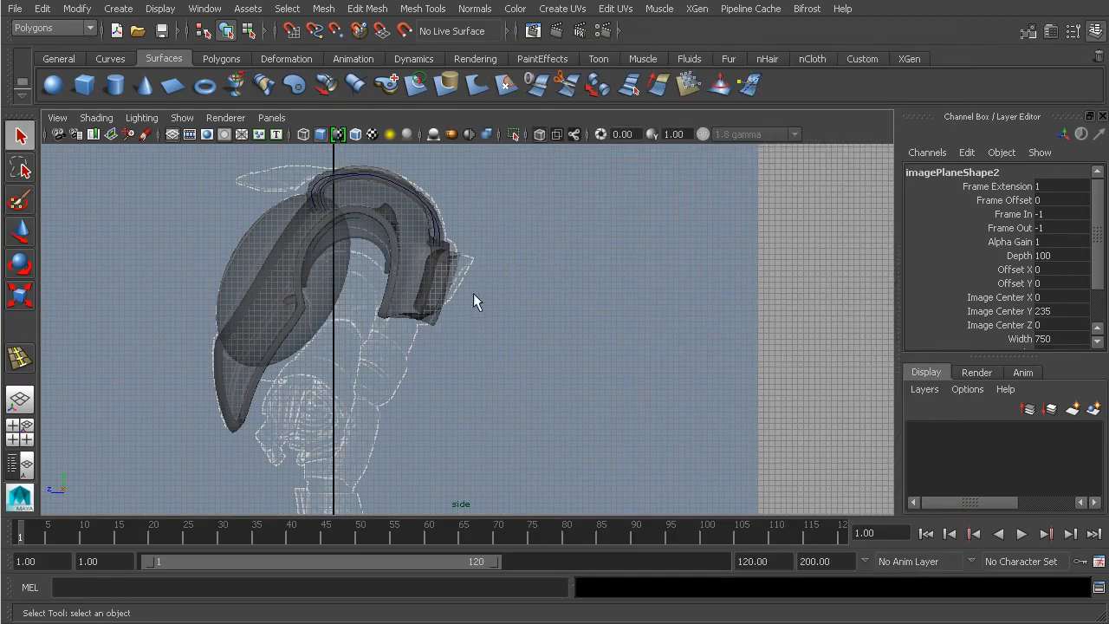
- Create a polygon sphere and move it to the shoulder area at about X 96.4, Y 371.0
key(space)
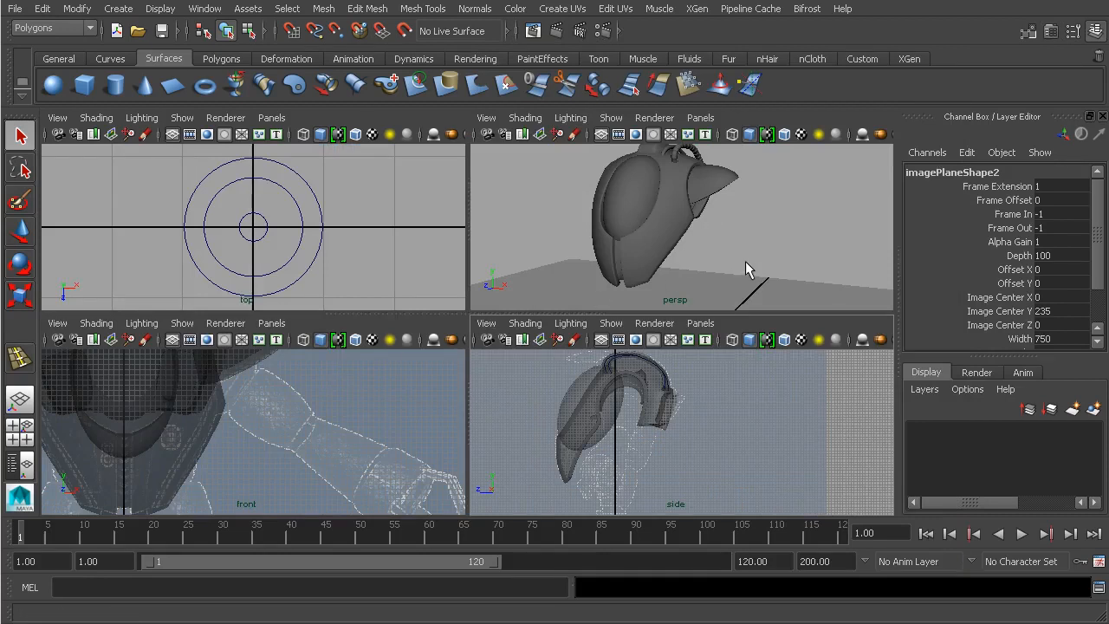
click(119, 10)
mouse_move(156, 54)
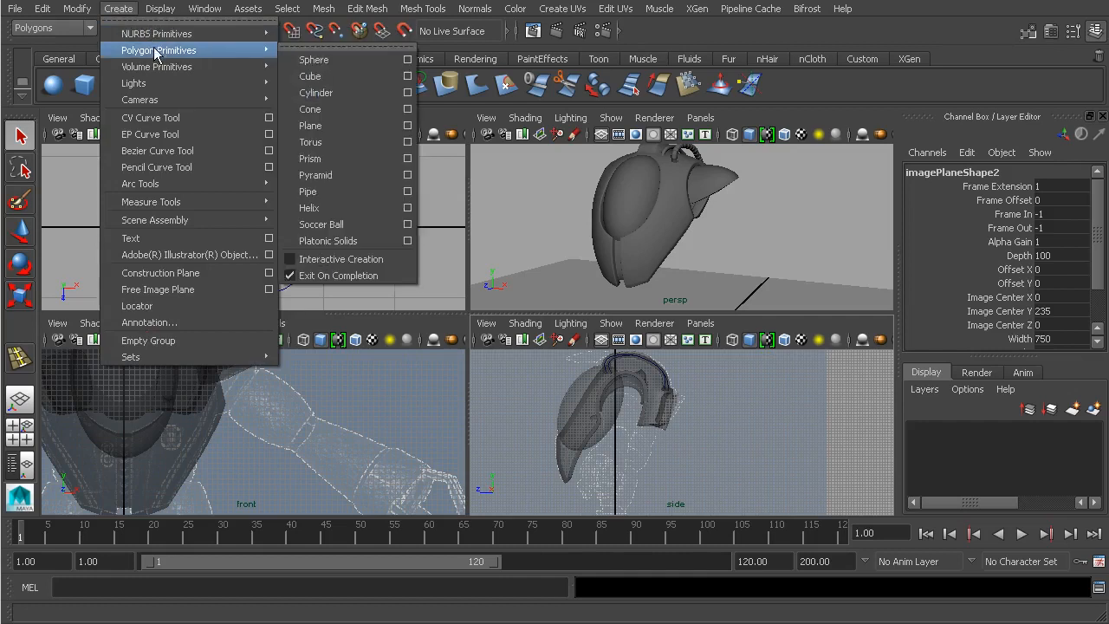
click(314, 60)
key(w)
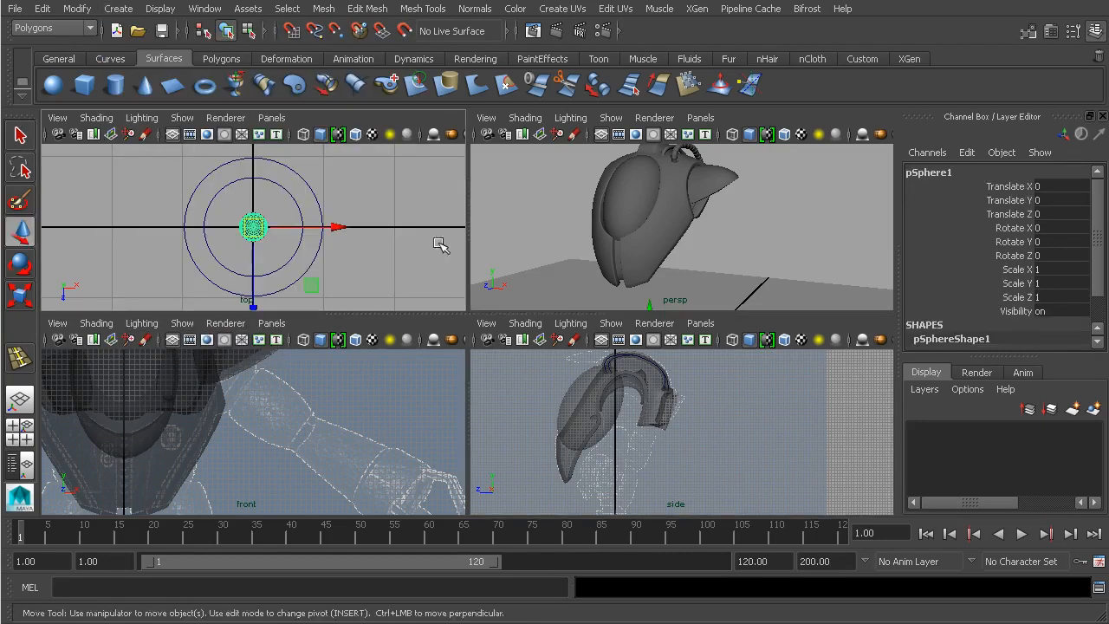
scroll(668, 421, down, 3)
drag(638, 460, 638, 411)
drag(190, 377, 291, 376)
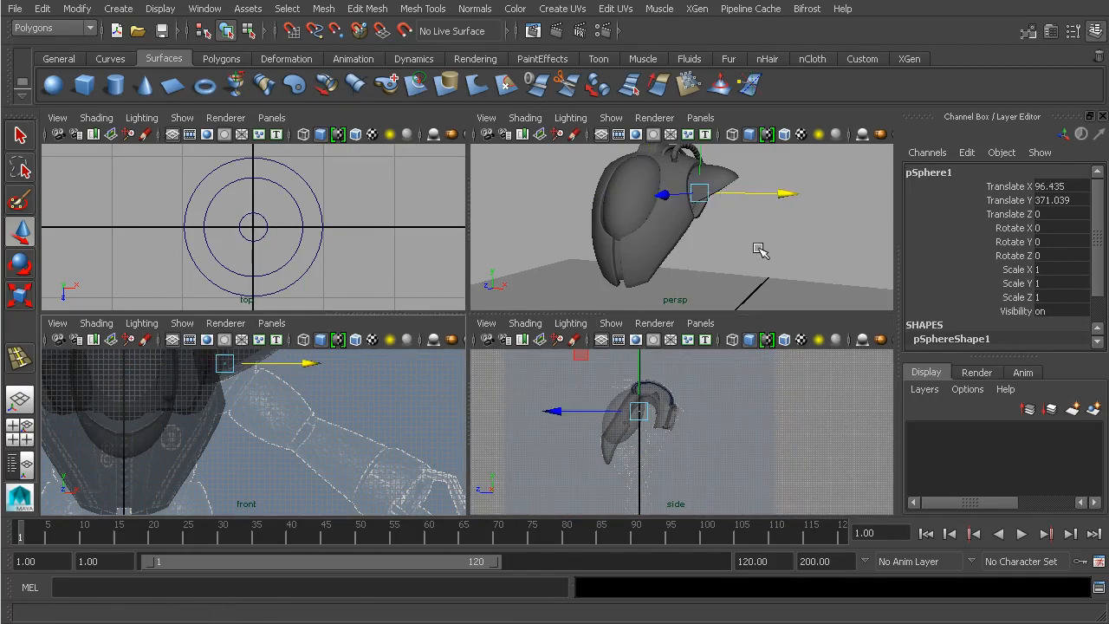
- Enlarge the sphere's radius to about 38.9
key(space)
scroll(601, 347, up, 3)
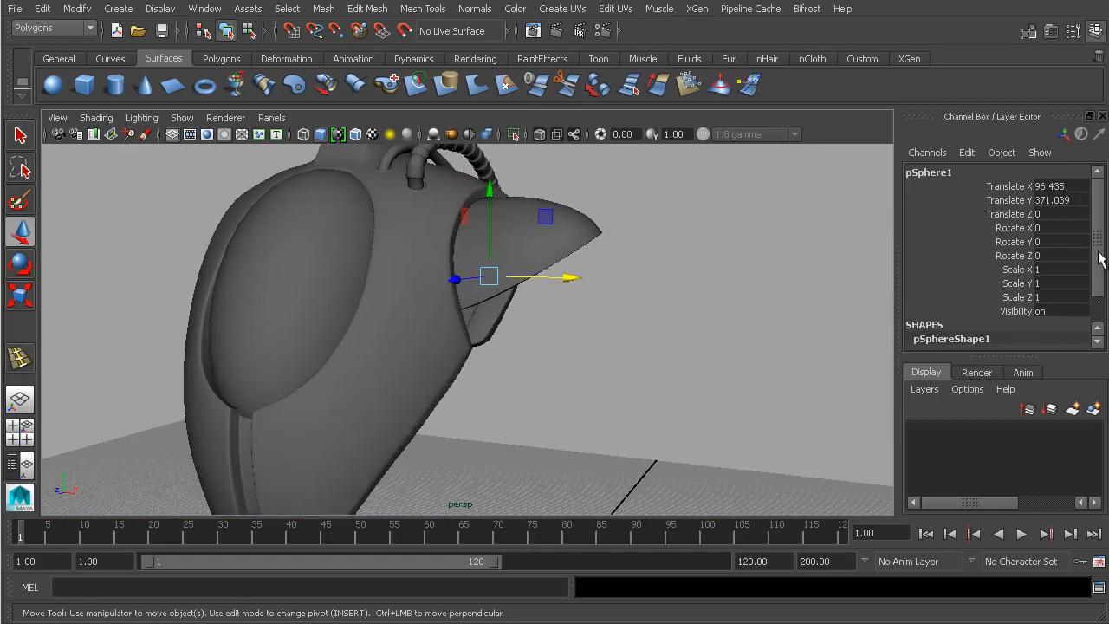
scroll(1098, 259, down, 2)
click(1020, 344)
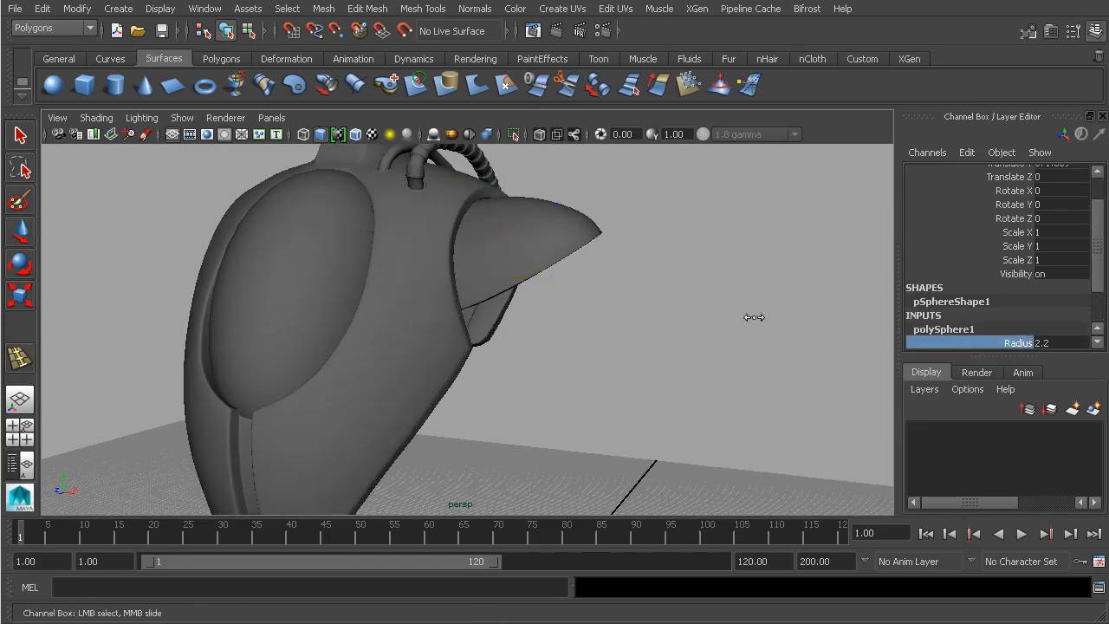
middle_drag(853, 314, 1074, 332)
- Move the sphere to about X 87.4, Y 362.0 and rotate it to about -127 degrees on Z to follow the arm
key(space)
scroll(315, 460, up, 5)
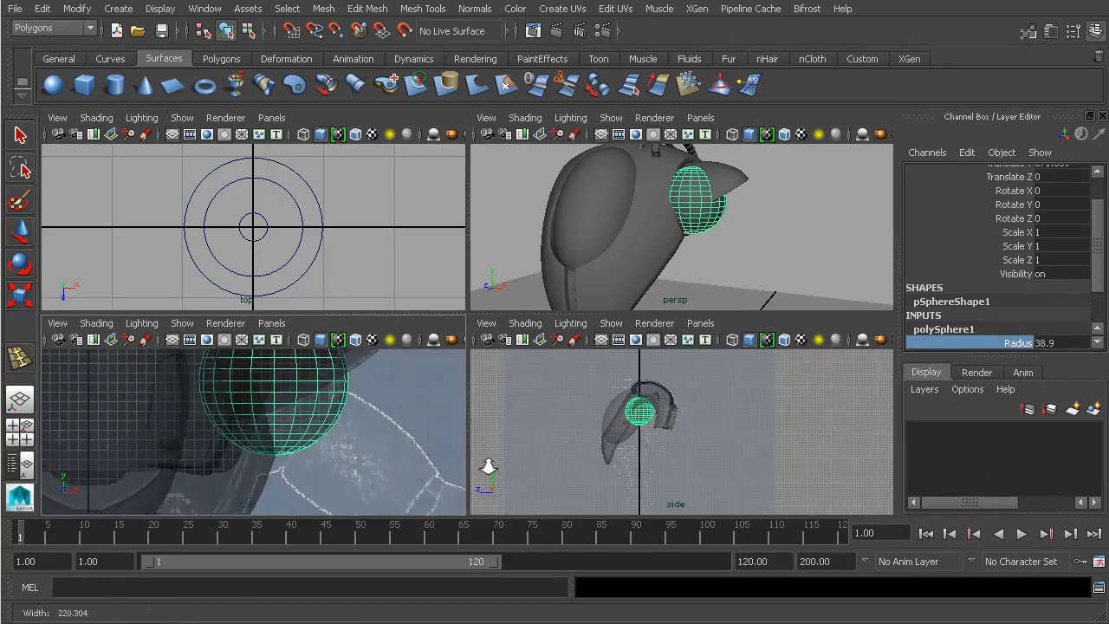
key(w)
drag(279, 416, 260, 428)
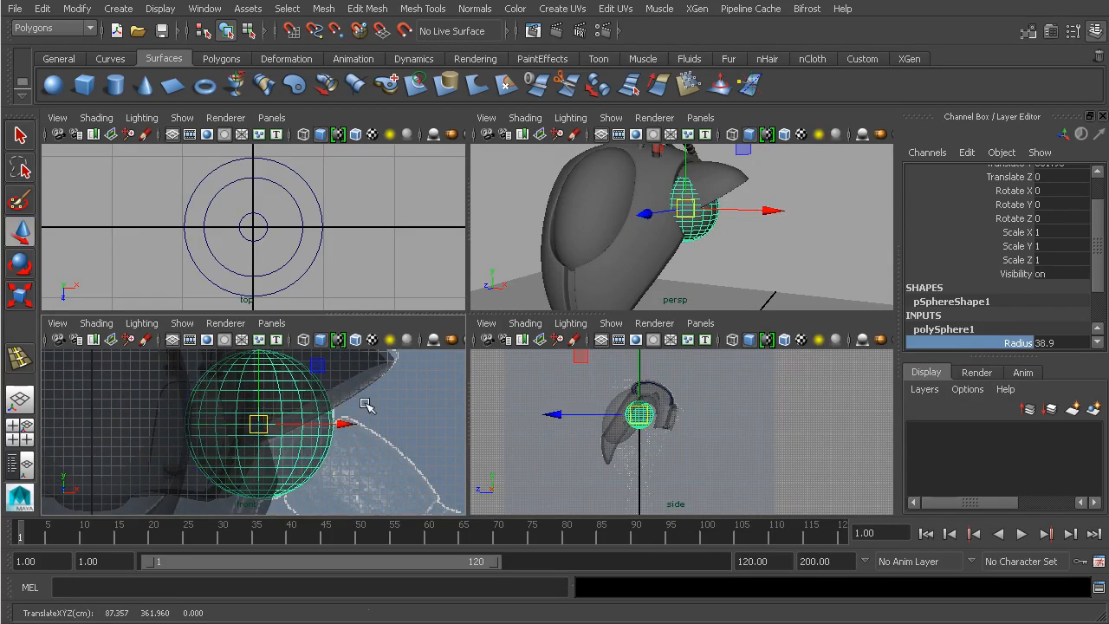
key(e)
drag(344, 388, 232, 545)
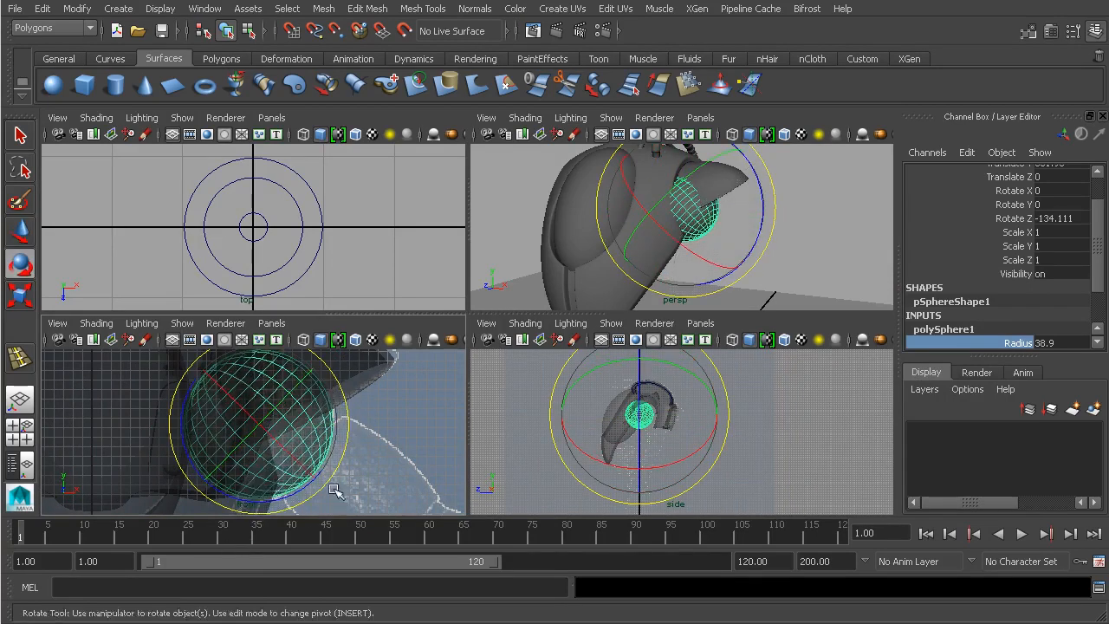
alt+middle_drag(371, 453, 371, 411)
drag(351, 417, 356, 389)
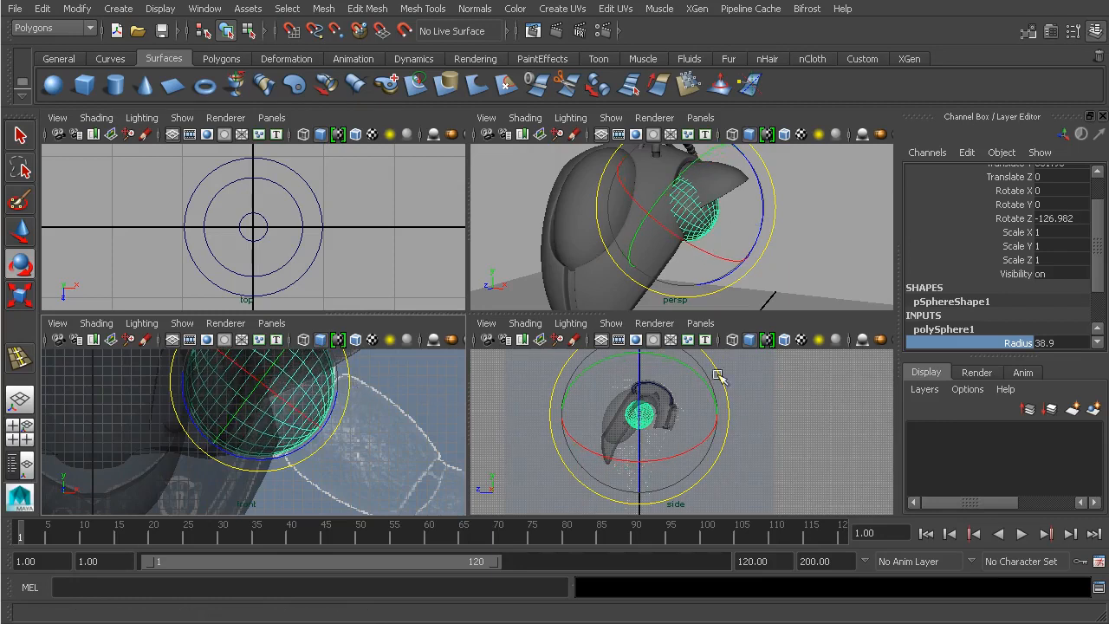
- Shift the sphere in the side and front views to line it up with the torso's shoulder opening
scroll(784, 454, up, 6)
key(w)
drag(553, 438, 578, 437)
drag(322, 388, 336, 389)
drag(271, 350, 260, 375)
- Fine-tune the sphere's position inside the shoulder socket in the perspective view, at about Y 364.1, Z -12.5
key(space)
alt+drag(656, 317, 575, 321)
drag(1100, 280, 1100, 305)
alt+drag(755, 372, 772, 372)
middle_drag(772, 374, 769, 371)
alt+drag(767, 373, 578, 327)
drag(518, 279, 530, 285)
mouse_move(529, 284)
alt+mouse_down()
mouse_move(575, 294)
mouse_move(522, 290)
alt+mouse_up()
alt+drag(527, 289, 565, 281)
drag(559, 230, 508, 242)
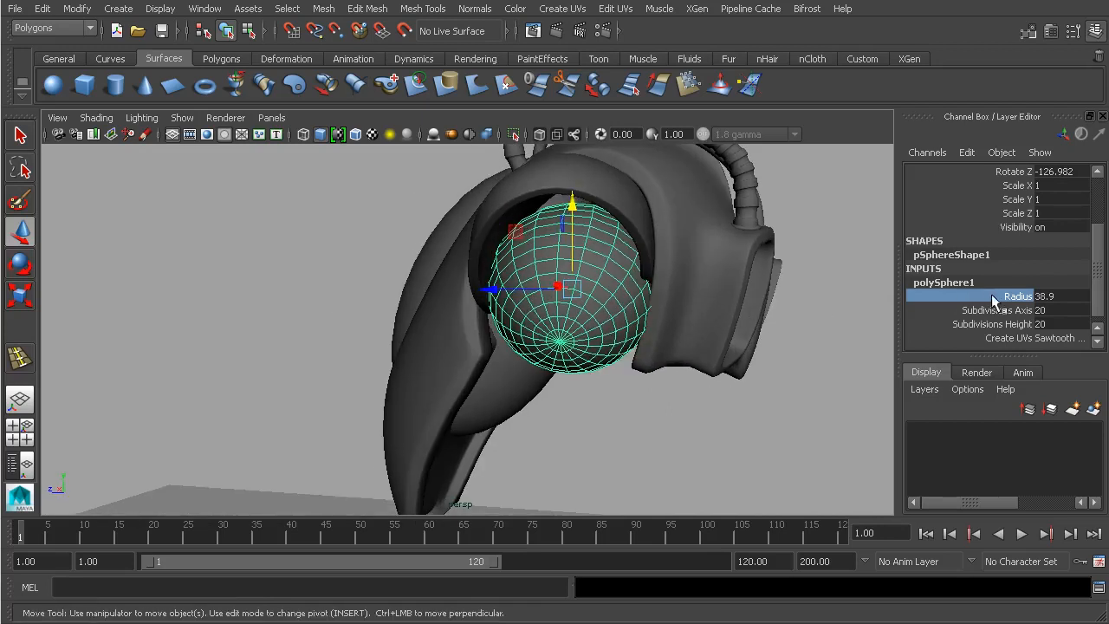
- Reduce the sphere's radius to 38.2 and nudge it in the front view to about X 86.8, Y 362.8
middle_drag(805, 302, 803, 302)
alt+drag(804, 302, 705, 342)
key(space)
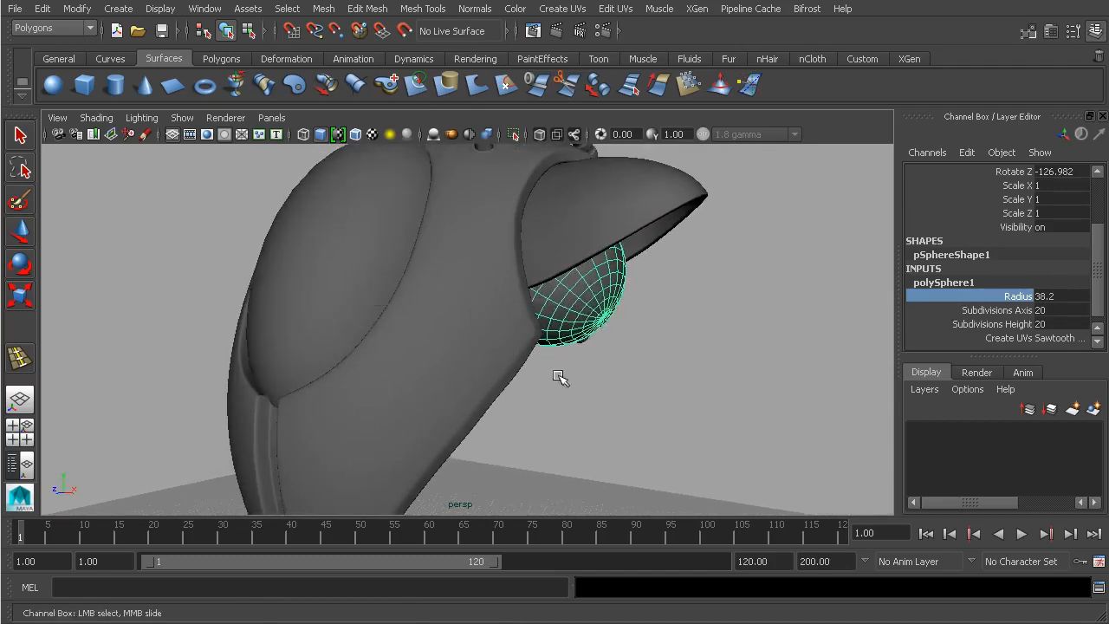
key(w)
drag(338, 410, 356, 408)
mouse_move(281, 371)
mouse_down()
mouse_move(299, 381)
mouse_move(279, 369)
mouse_up()
key(ctrl+z)
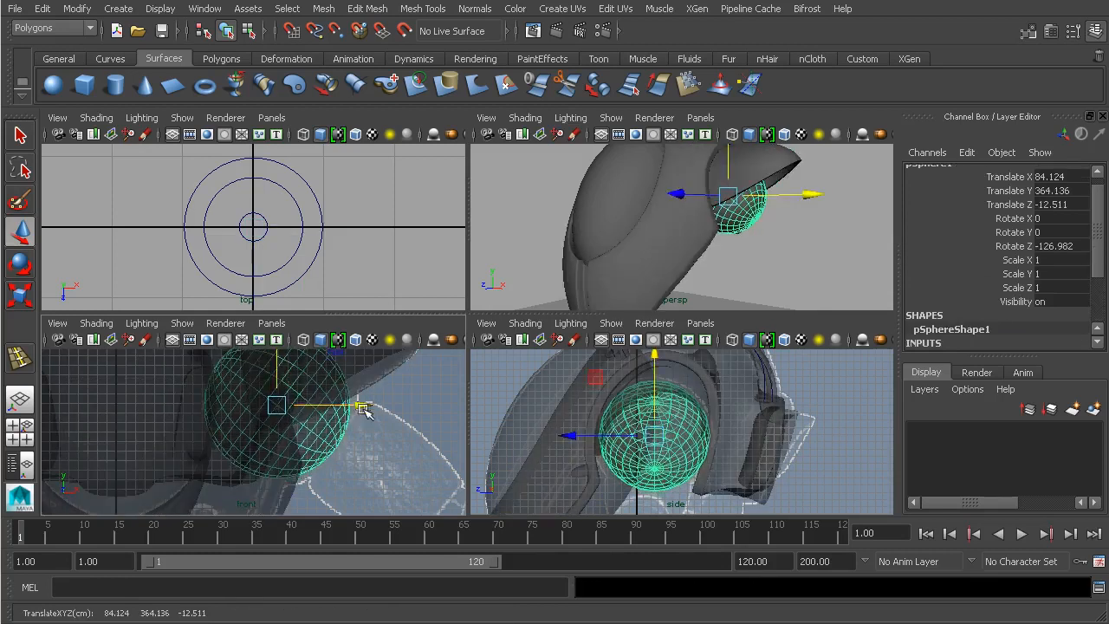
drag(361, 407, 364, 405)
drag(282, 373, 285, 381)
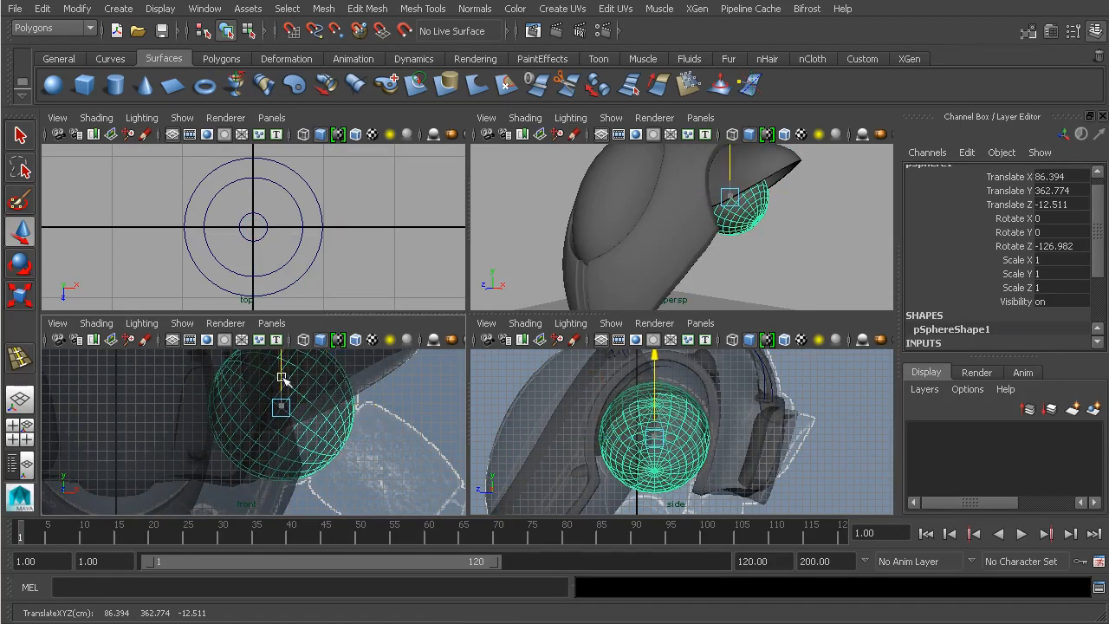
click(363, 409)
drag(363, 409, 365, 409)
- Check the sphere's fit in the shoulder socket and increase its radius to 40.3
alt+drag(792, 268, 653, 272)
key(space)
alt+drag(836, 255, 723, 372)
key(space)
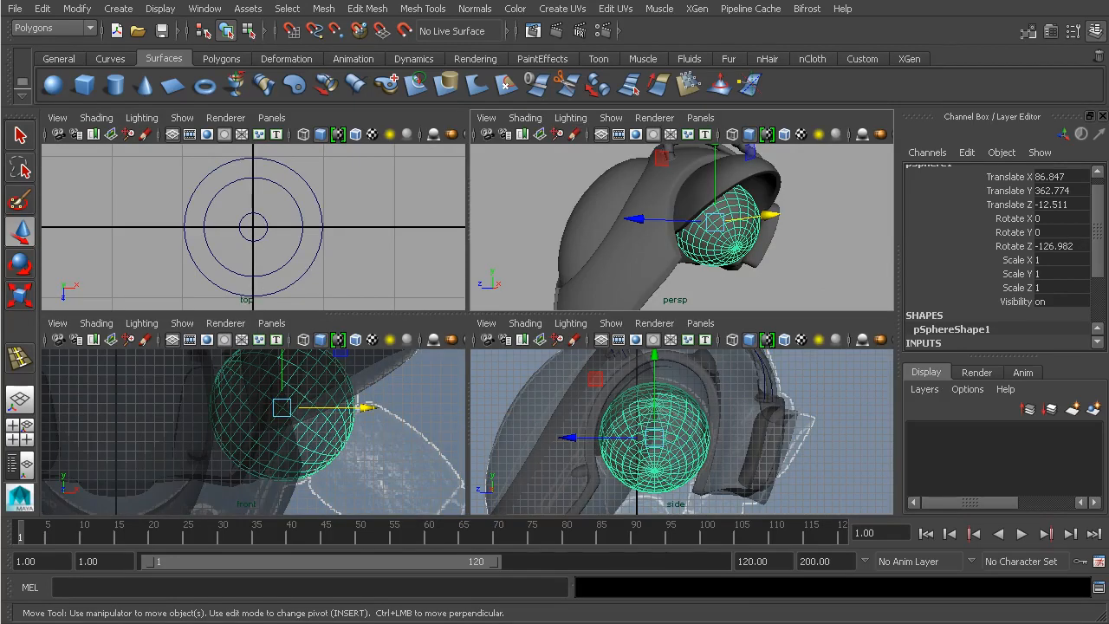
scroll(997, 260, down, 3)
click(1016, 286)
middle_drag(359, 388, 380, 391)
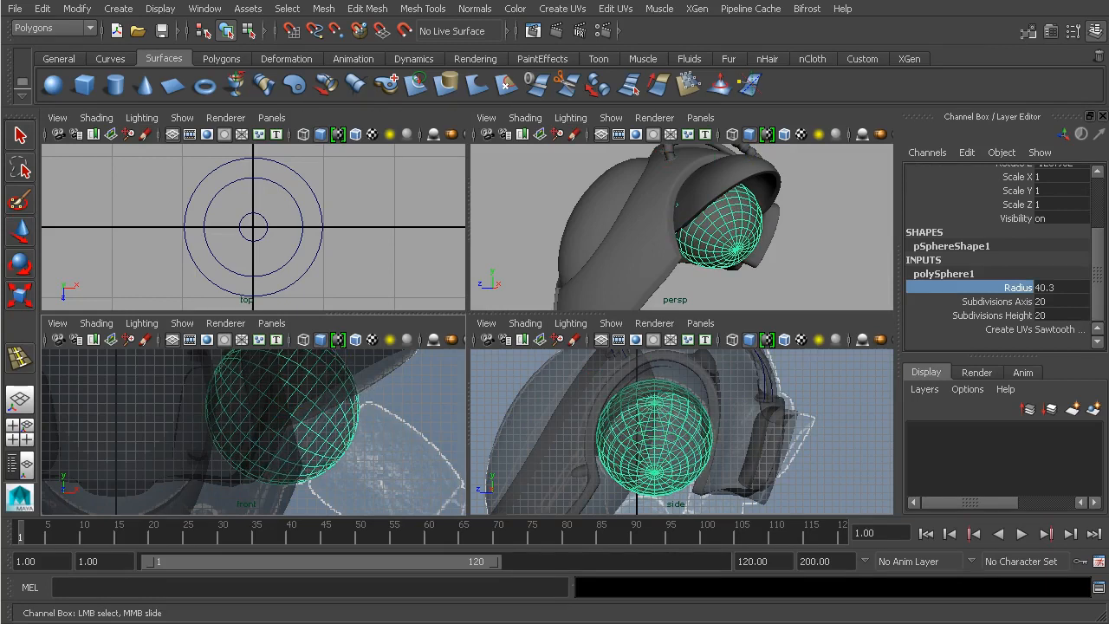
- Set the sphere's axis and height subdivisions to 12 each
click(1005, 305)
alt+middle_drag(754, 225, 641, 239)
alt+right_drag(641, 239, 737, 243)
alt+middle_drag(737, 242, 764, 244)
click(1016, 319)
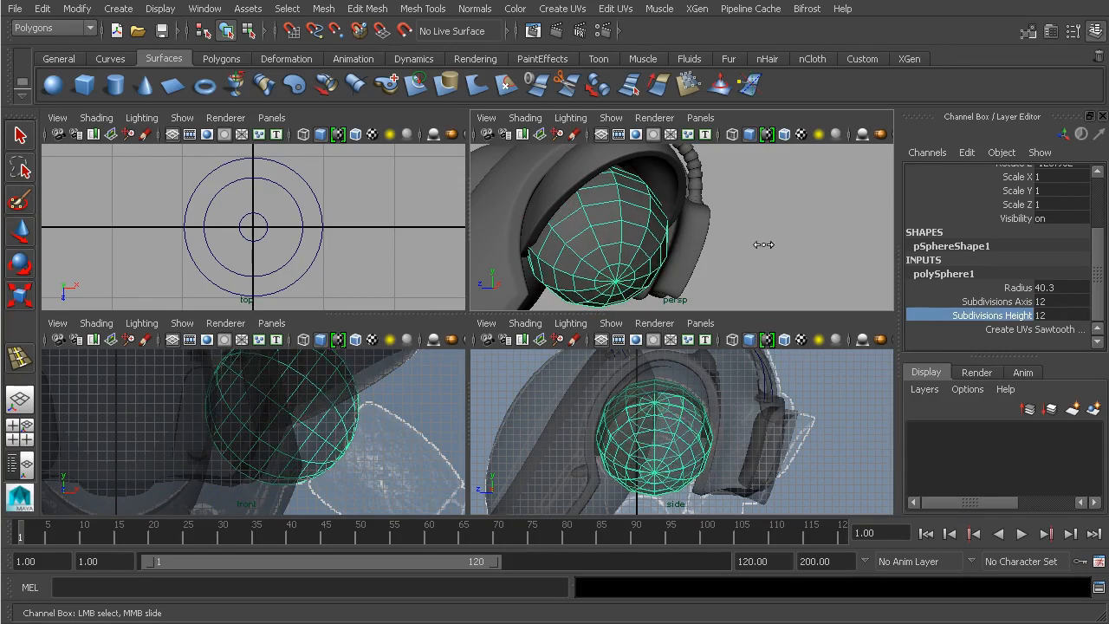
- Display the shoulder sphere with smooth mesh preview and deselect it
mouse_move(782, 246)
alt+mouse_down()
mouse_move(805, 240)
mouse_move(762, 240)
mouse_move(772, 240)
alt+mouse_up()
key(space)
alt+drag(681, 280, 742, 273)
key(3)
click(754, 309)
key(w)
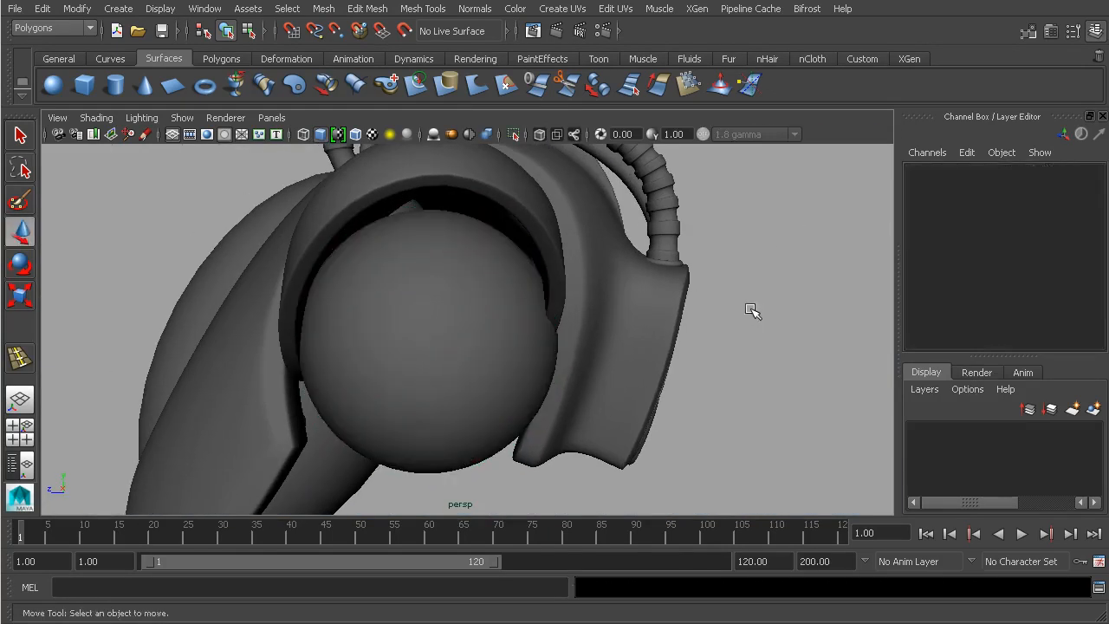
- Create a lattice deformer with 5 x 5 x 5 divisions around the torso shell that surrounds the shoulder socket
click(638, 322)
alt+drag(758, 309, 636, 339)
scroll(698, 314, down, 3)
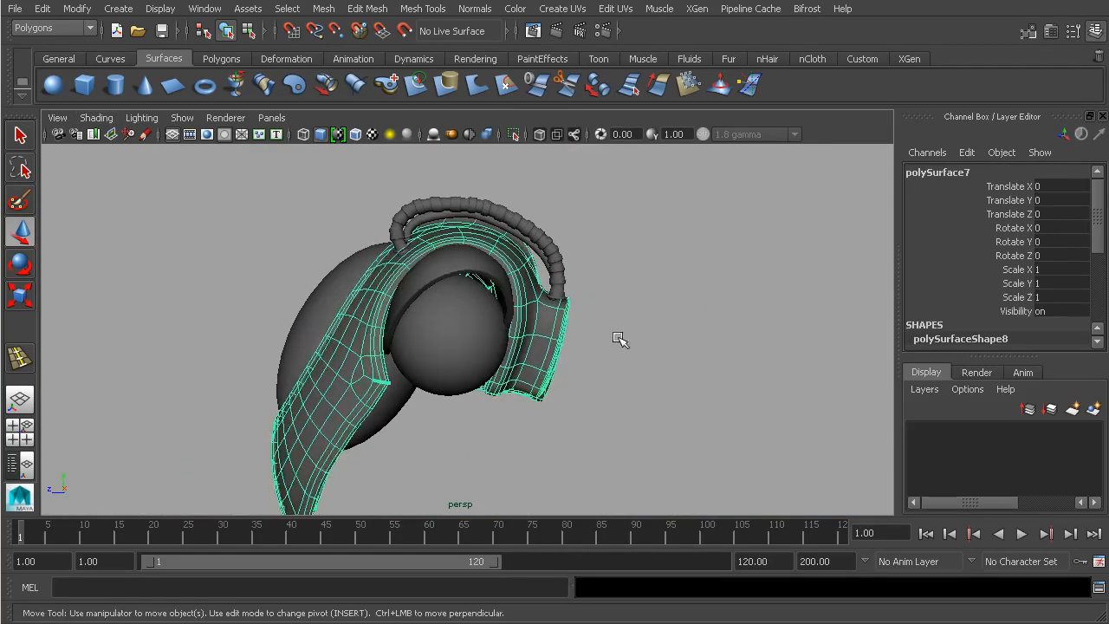
scroll(676, 369, up, 3)
alt+drag(676, 369, 555, 367)
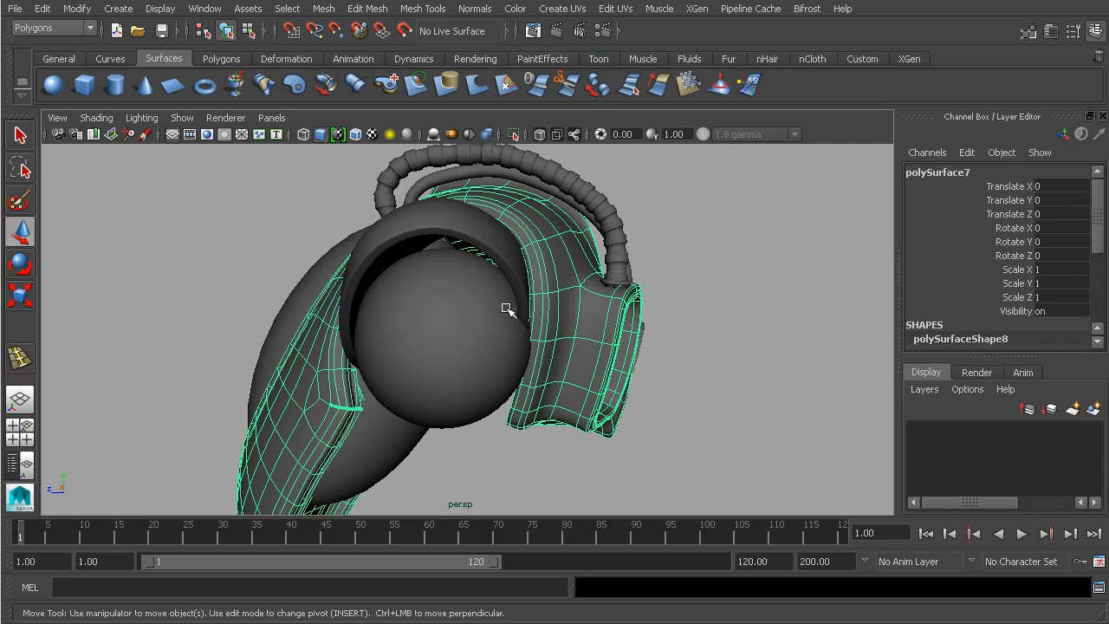
alt+drag(523, 400, 561, 386)
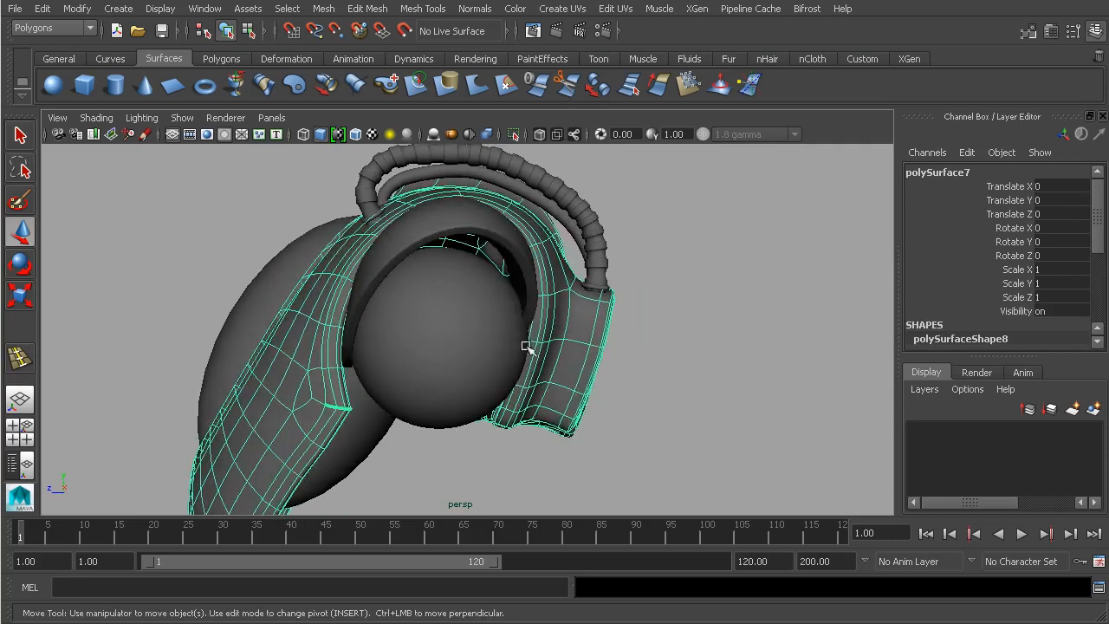
alt+drag(524, 347, 510, 352)
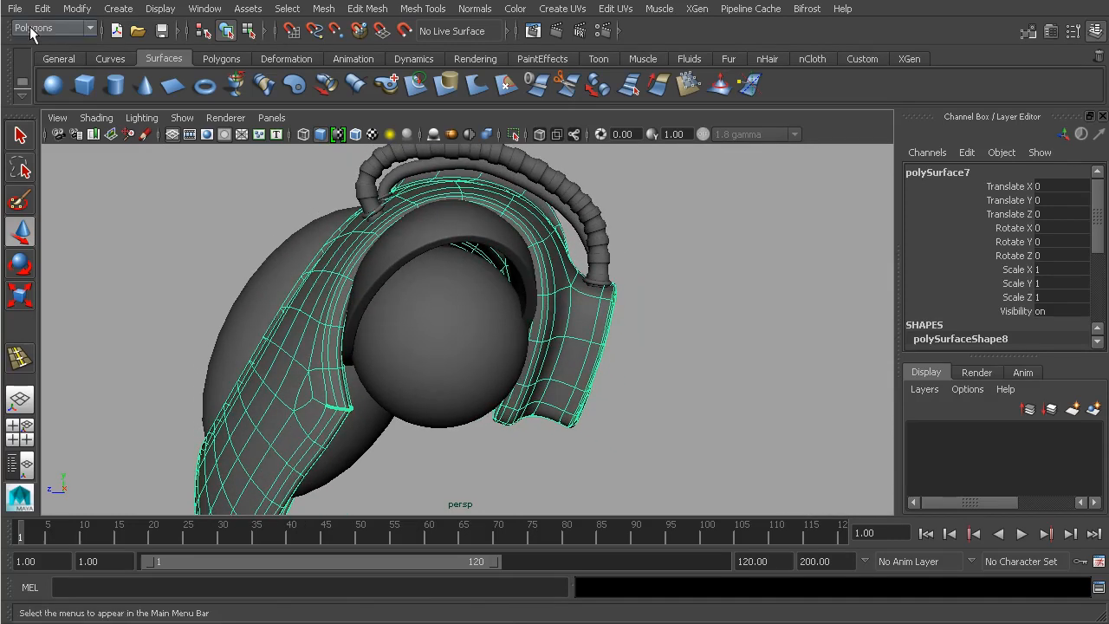
click(33, 29)
click(40, 44)
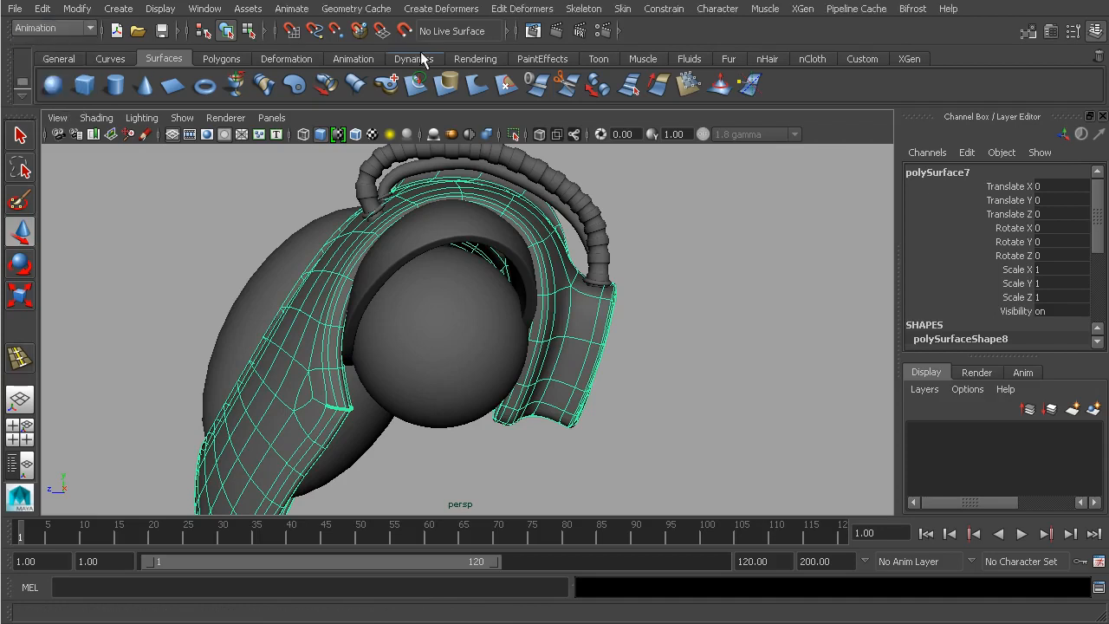
click(459, 10)
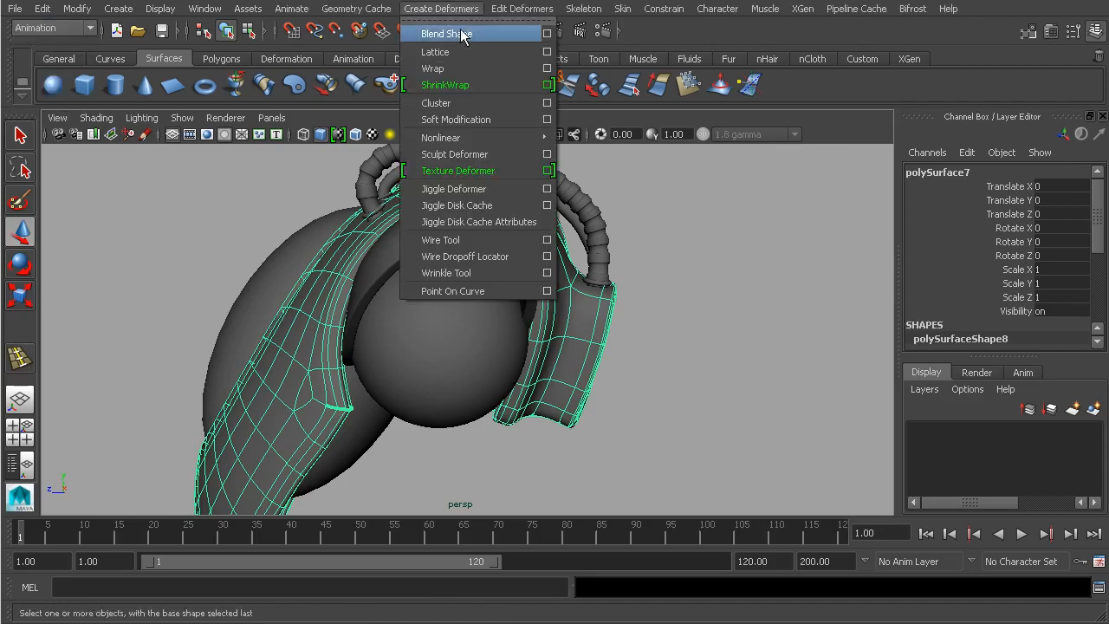
click(547, 52)
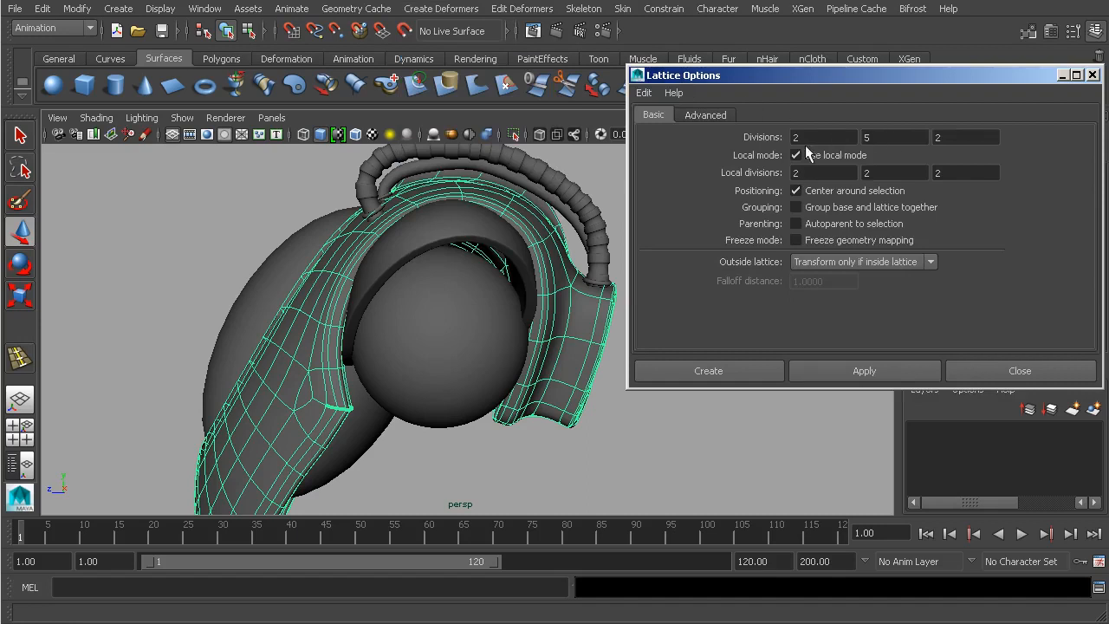
text(5)
key(Tab)
key(Tab)
click(742, 367)
- Move the lattice points beside the ball's lower edge outward along Z so the torso shell clears the sphere
right_click(650, 247)
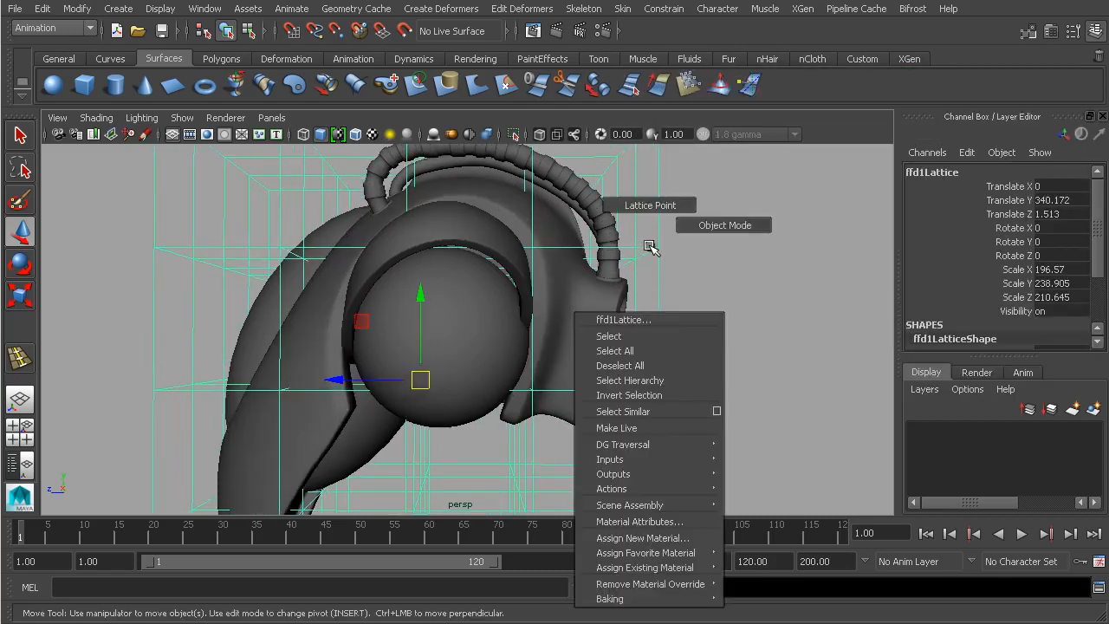
right_drag(650, 247, 652, 208)
alt+drag(654, 217, 570, 321)
click(537, 356)
drag(461, 355, 478, 357)
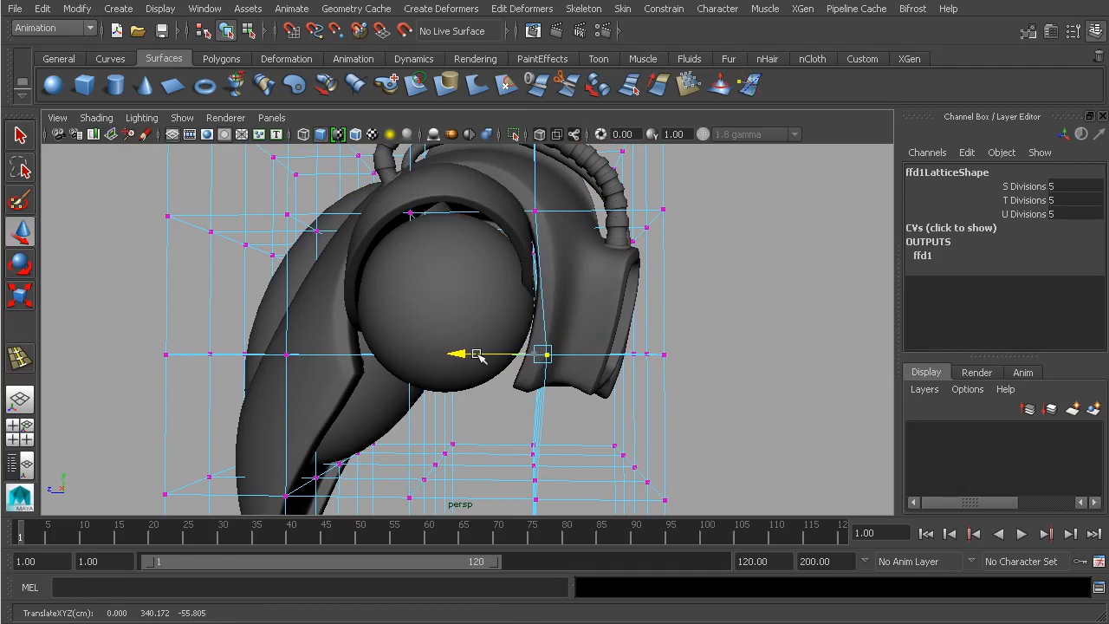
- Return to object selection and delete the torso shell's history to bake in the lattice deformation
key(F8)
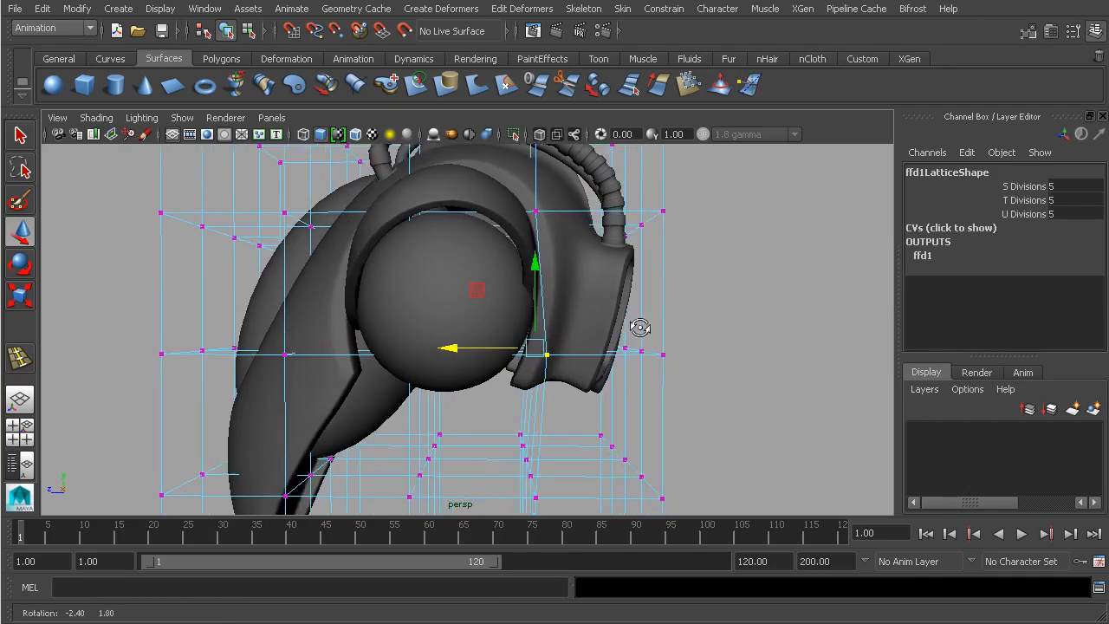
click(659, 327)
click(613, 301)
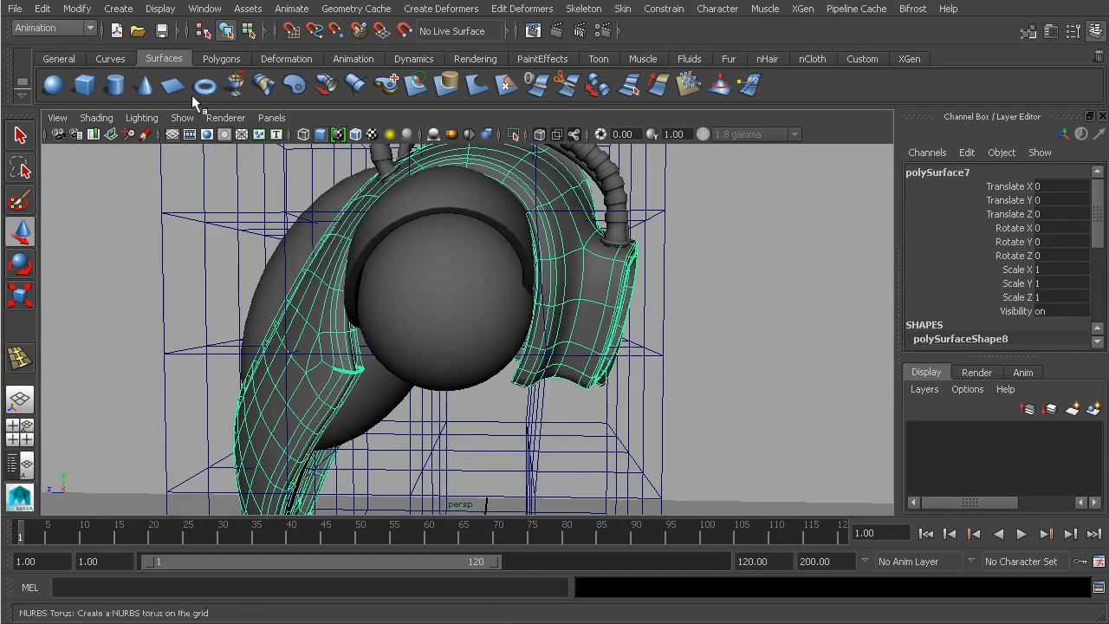
click(42, 9)
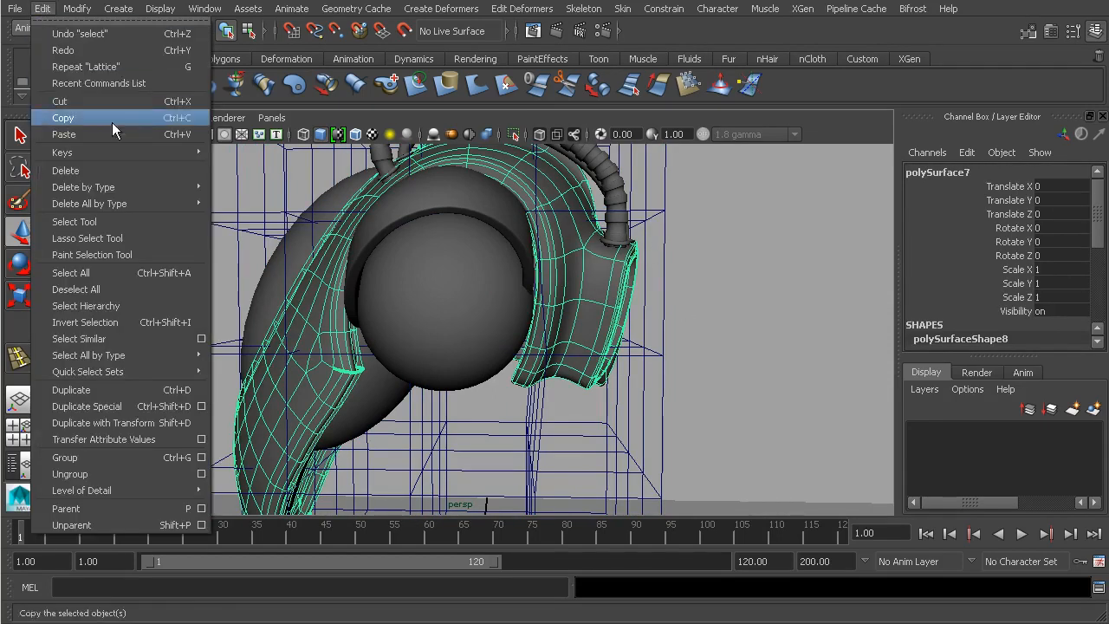
mouse_move(173, 186)
click(260, 196)
- Create a lattice deformer around the shoulder cap above the sphere
click(484, 225)
alt+drag(484, 226, 540, 261)
right_drag(523, 259, 447, 255)
key(ctrl+z)
click(453, 9)
click(463, 49)
- Move the cap's lattice points nearest the torso shell's pipe side along Z to fit the cap to the shell
alt+drag(563, 208, 584, 219)
right_drag(780, 293, 777, 249)
drag(643, 307, 513, 444)
alt+drag(523, 440, 546, 435)
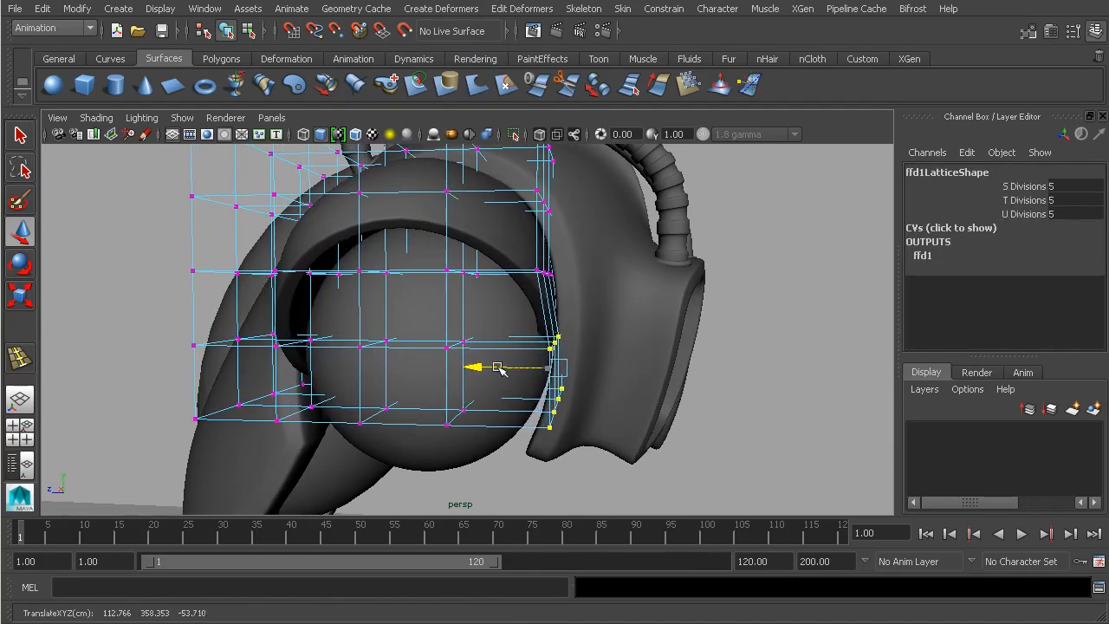
alt+drag(500, 368, 488, 286)
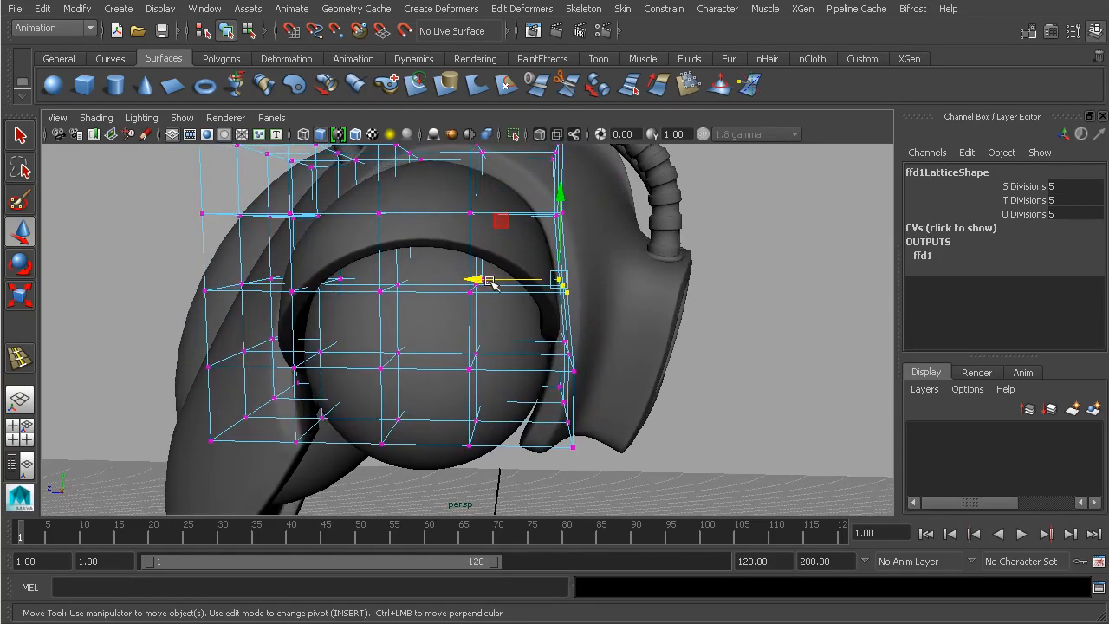
click(511, 303)
- Select the shoulder cap and delete its history to bake in the lattice deformation
alt+drag(608, 293, 527, 257)
click(530, 257)
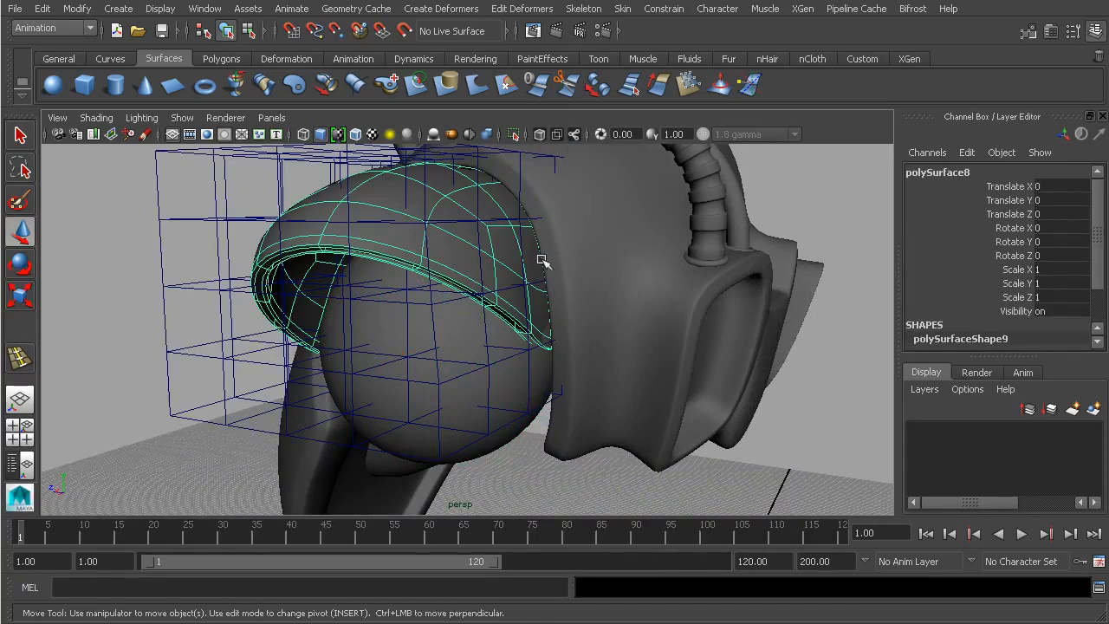
click(42, 7)
mouse_move(160, 181)
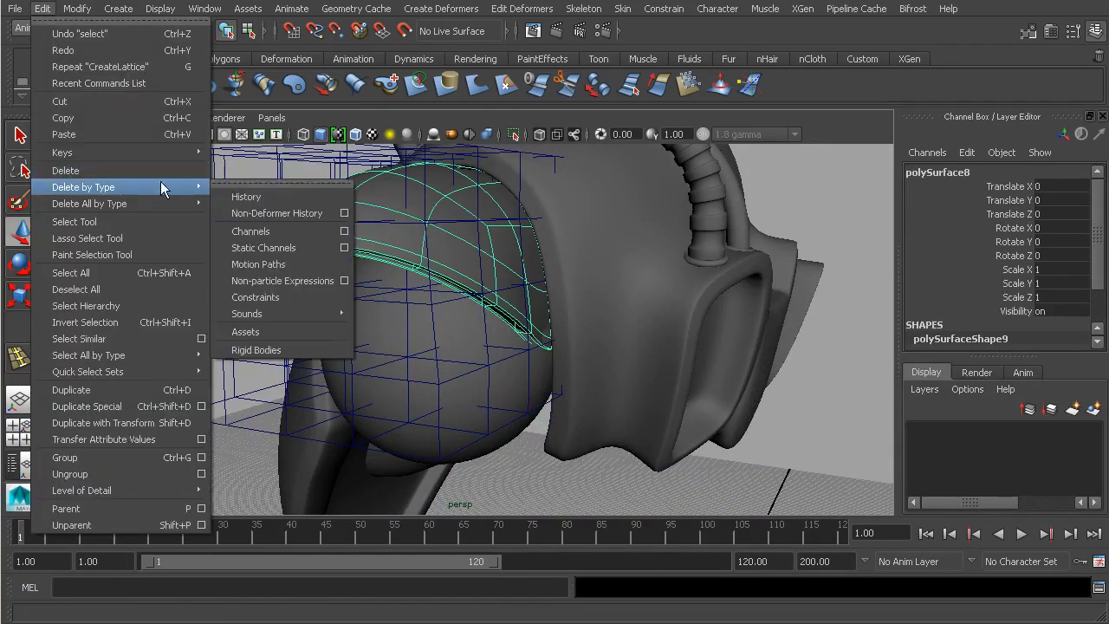
click(225, 191)
- Turn off smooth mesh preview on the shoulder sphere and switch it to face selection
alt+drag(408, 247, 633, 315)
click(471, 309)
key(space)
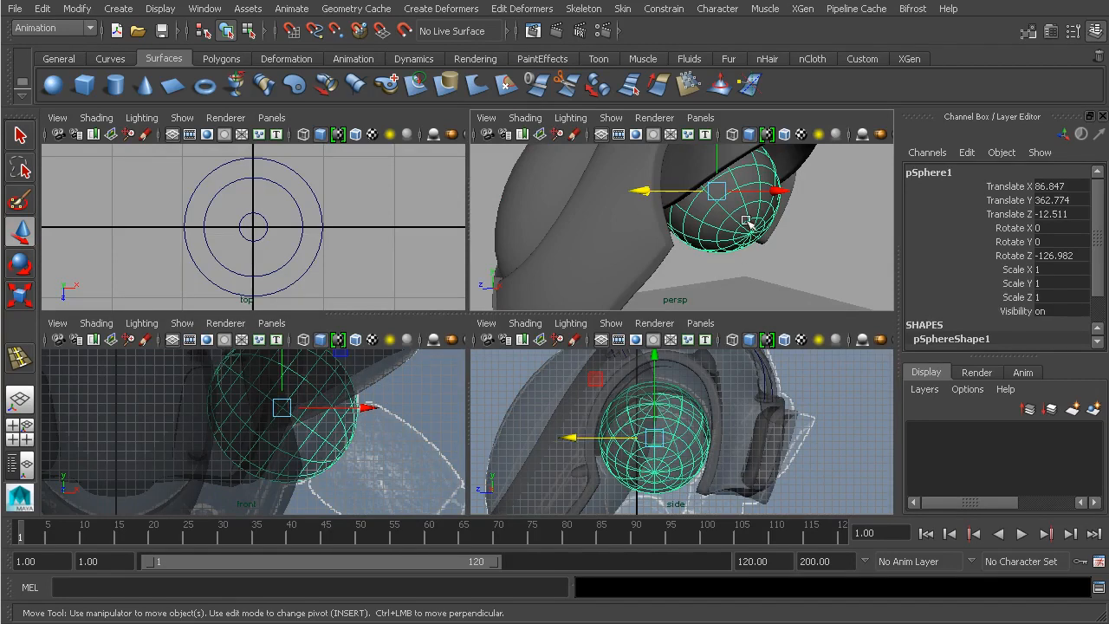
alt+right_drag(749, 225, 823, 246)
key(1)
alt+middle_drag(820, 243, 766, 256)
right_drag(737, 229, 741, 257)
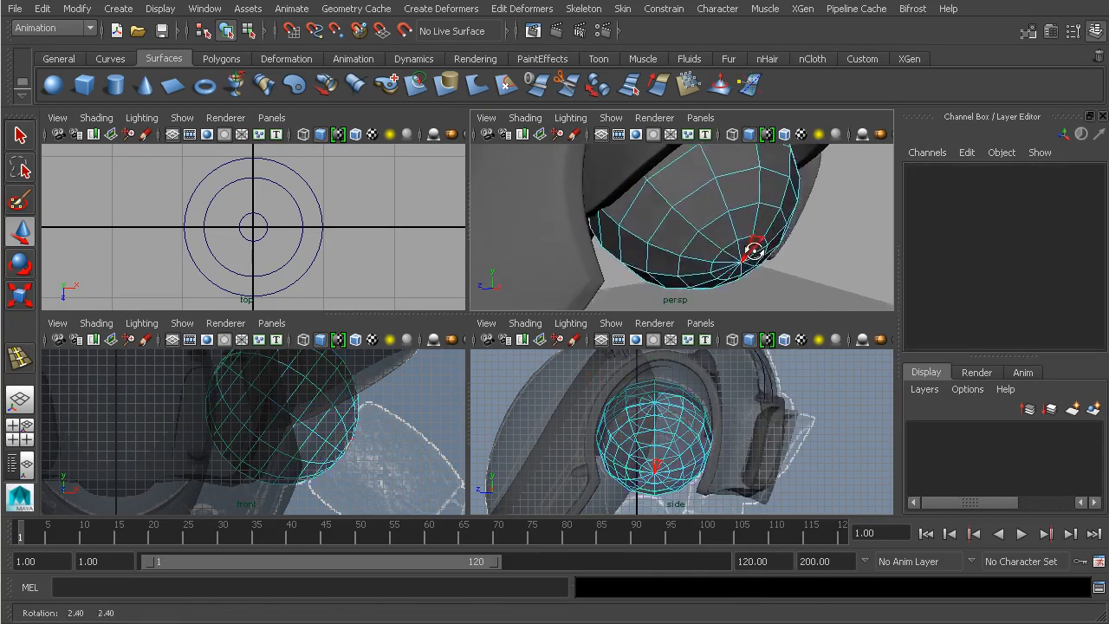
alt+drag(744, 257, 751, 256)
key(space)
alt+right_drag(742, 258, 650, 334)
alt+drag(650, 335, 638, 316)
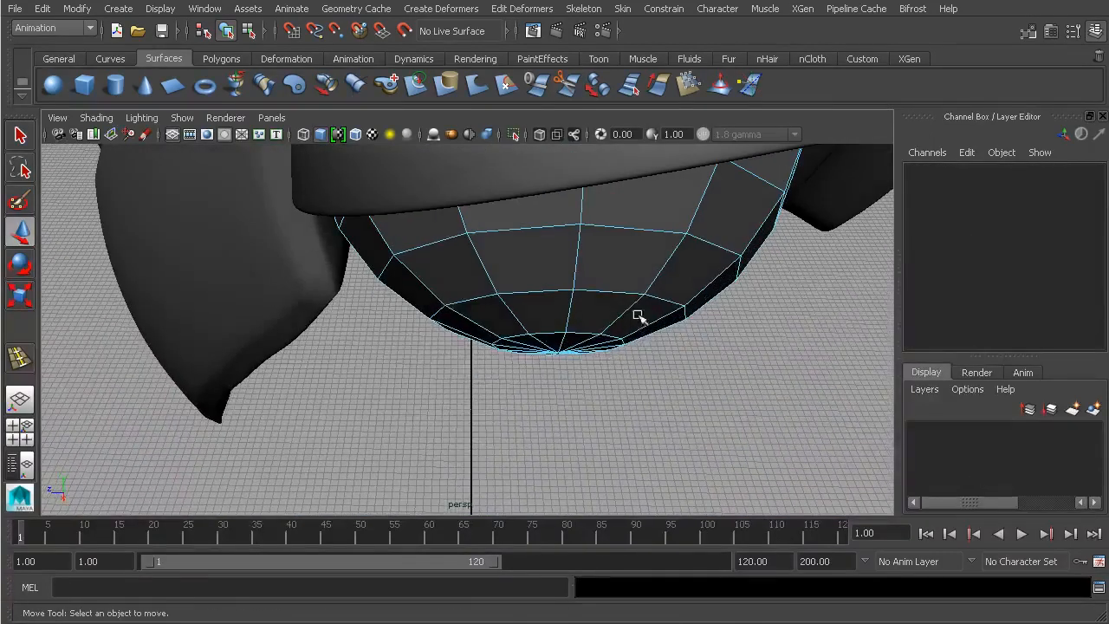
- Select the rings of faces around the sphere's lower outer pole and deselect the surplus faces around them
drag(528, 387, 462, 324)
alt+drag(598, 338, 616, 231)
ctrl+drag(693, 258, 664, 321)
ctrl+click(591, 350)
ctrl+click(510, 356)
ctrl+click(453, 322)
alt+drag(538, 312, 679, 351)
alt+drag(664, 260, 669, 319)
alt+right_drag(669, 320, 670, 321)
alt+drag(670, 322, 364, 317)
alt+drag(501, 319, 583, 252)
- Check the selected pole faces in wireframe display, then restore shaded display
click(96, 118)
click(99, 141)
alt+drag(554, 329, 667, 343)
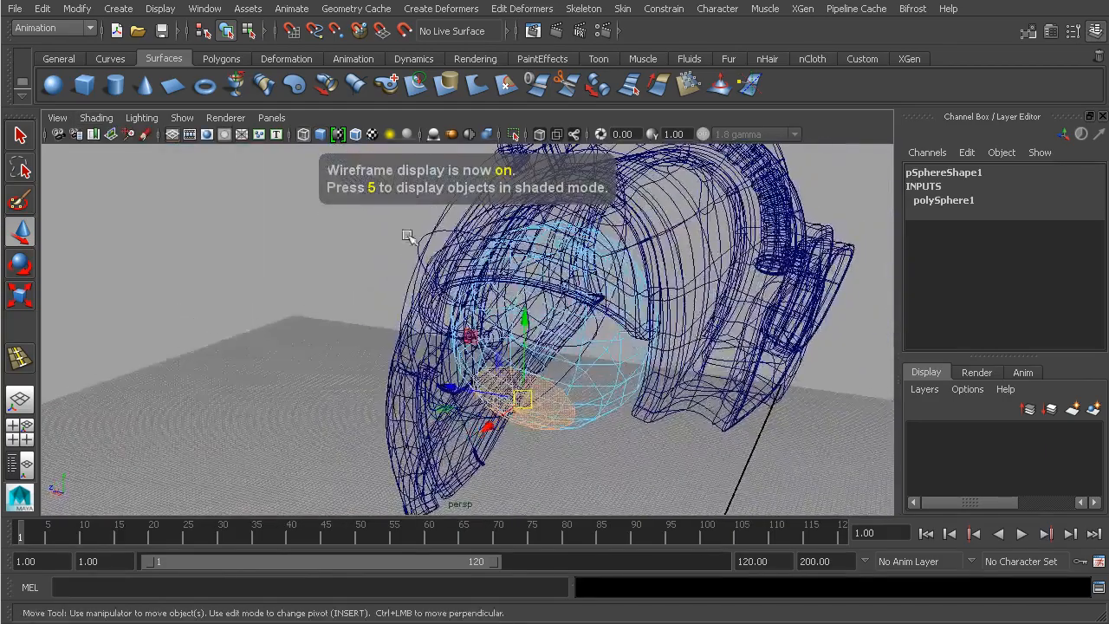
click(98, 117)
click(109, 158)
alt+drag(341, 243, 607, 303)
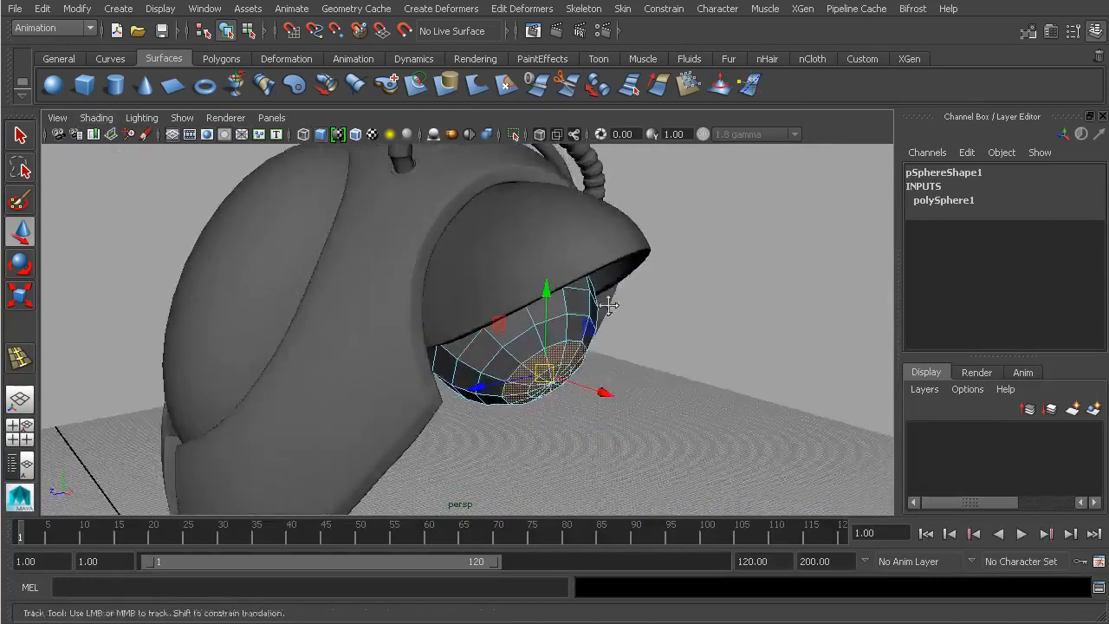
- Extrude the selected pole faces of the sphere and offset them slightly outward
alt+right_drag(608, 303, 733, 283)
click(59, 29)
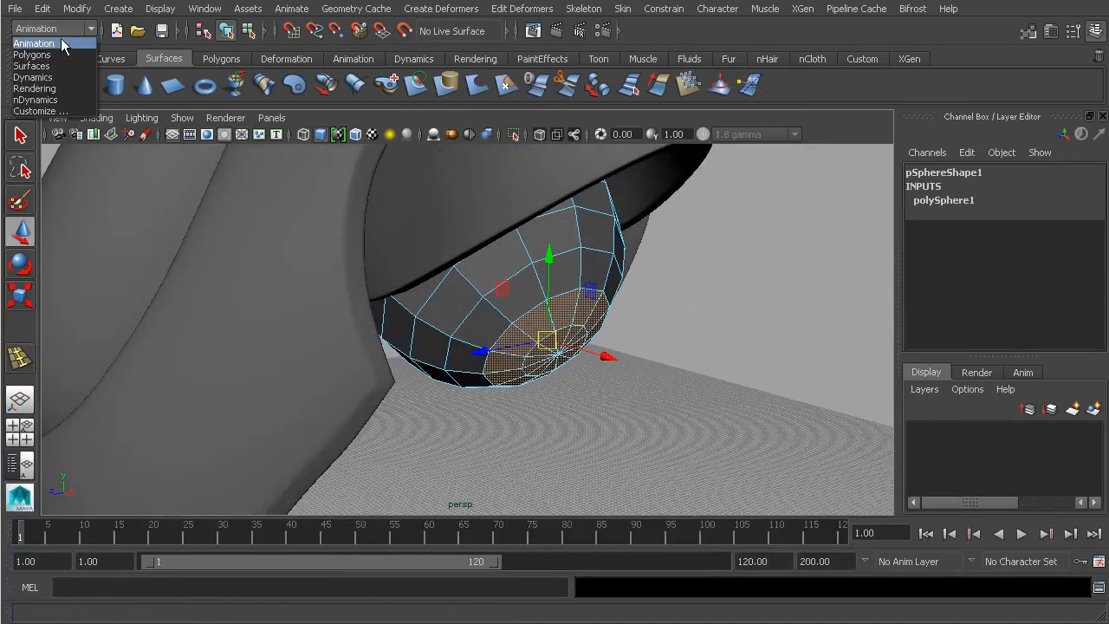
click(35, 55)
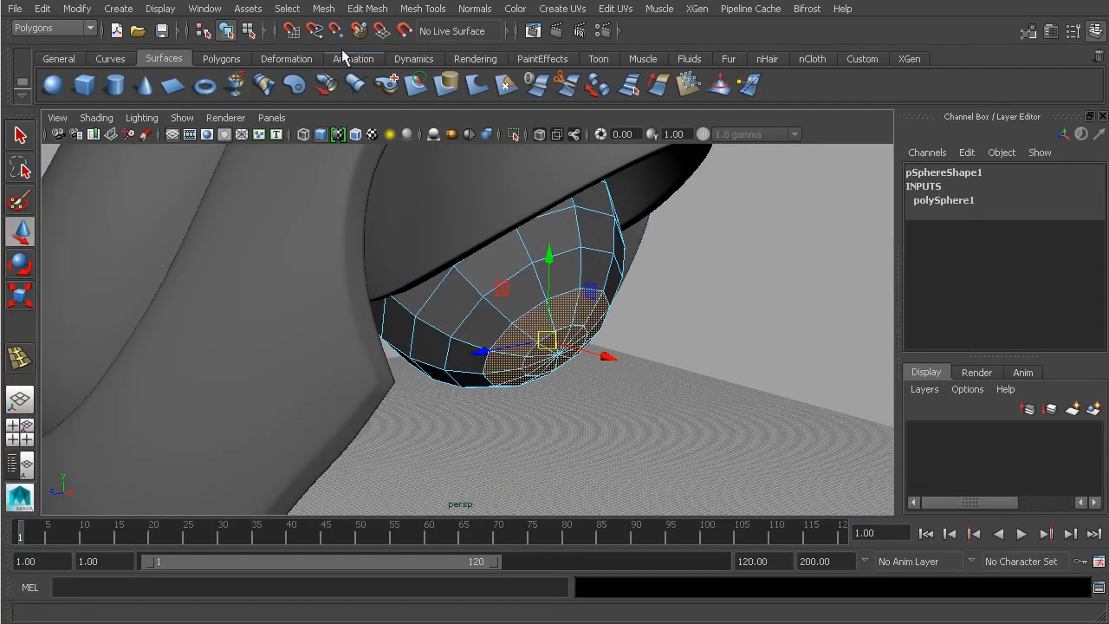
click(371, 9)
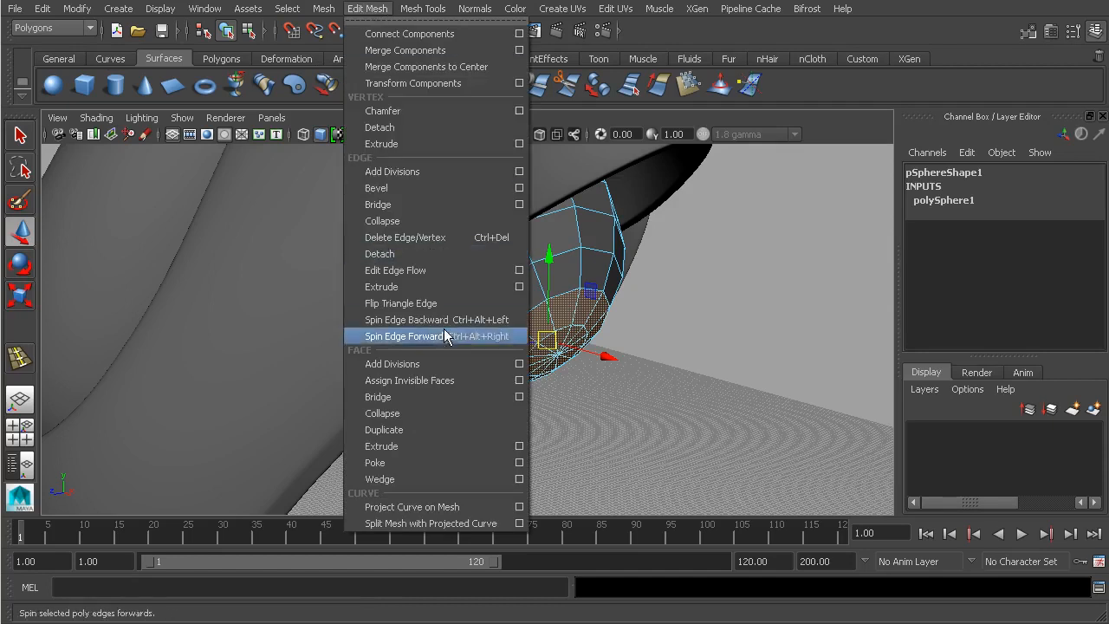
click(442, 443)
mouse_move(609, 360)
alt+mouse_down()
mouse_move(631, 373)
mouse_move(591, 368)
mouse_move(613, 373)
alt+mouse_up()
click(671, 232)
alt+drag(673, 230, 511, 297)
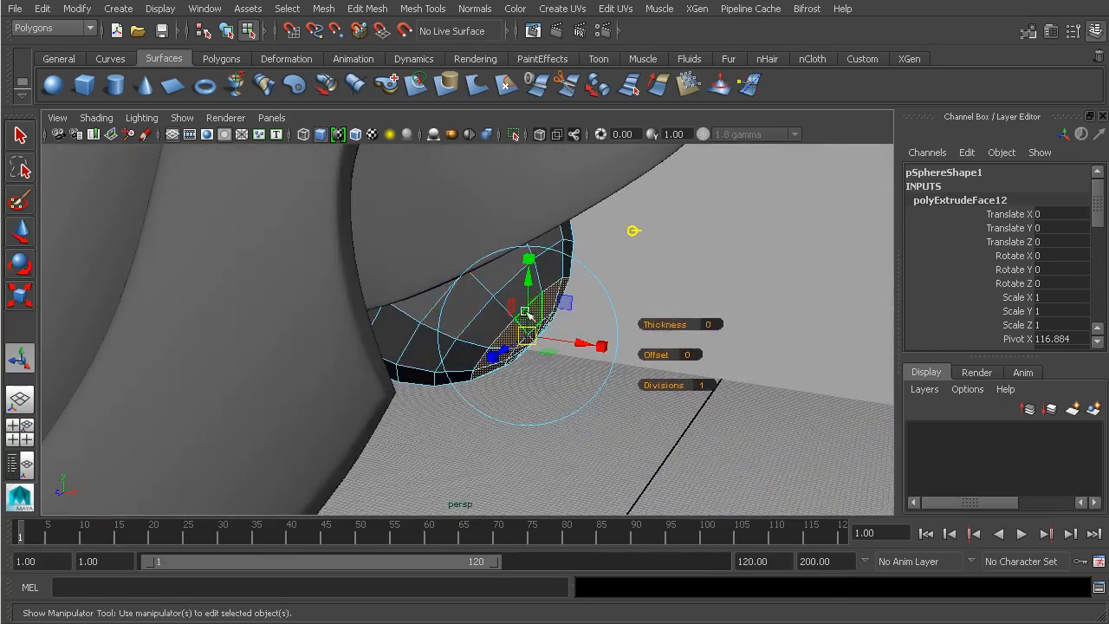
drag(577, 339, 583, 342)
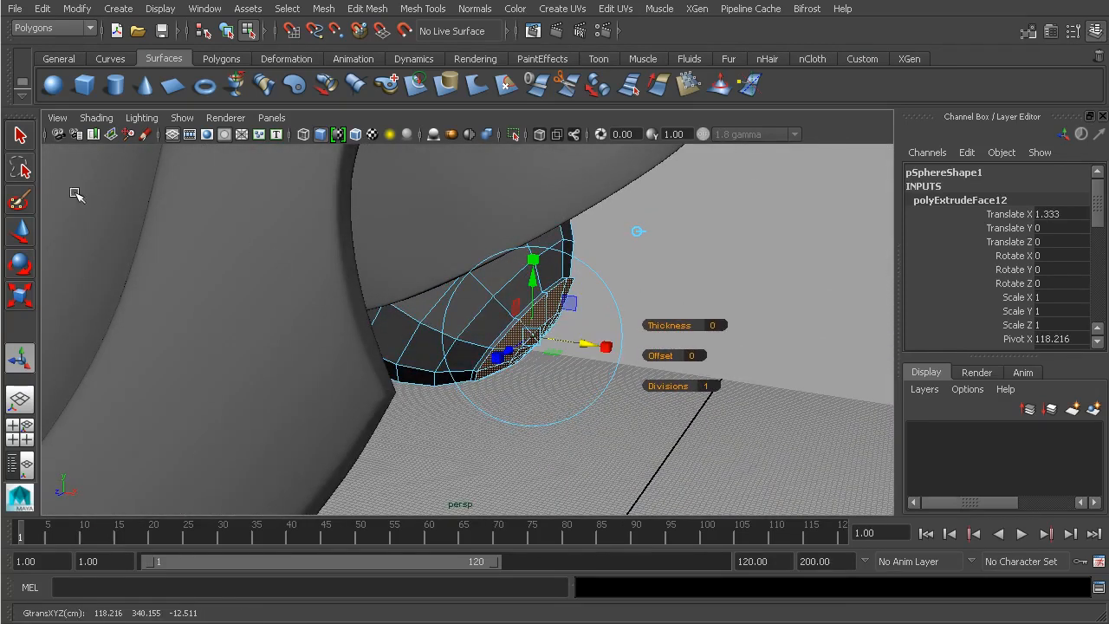
- Set the Move tool's axis to Object and pull the extruded faces out along the sphere's axis into a neck
click(20, 232)
double_click(21, 233)
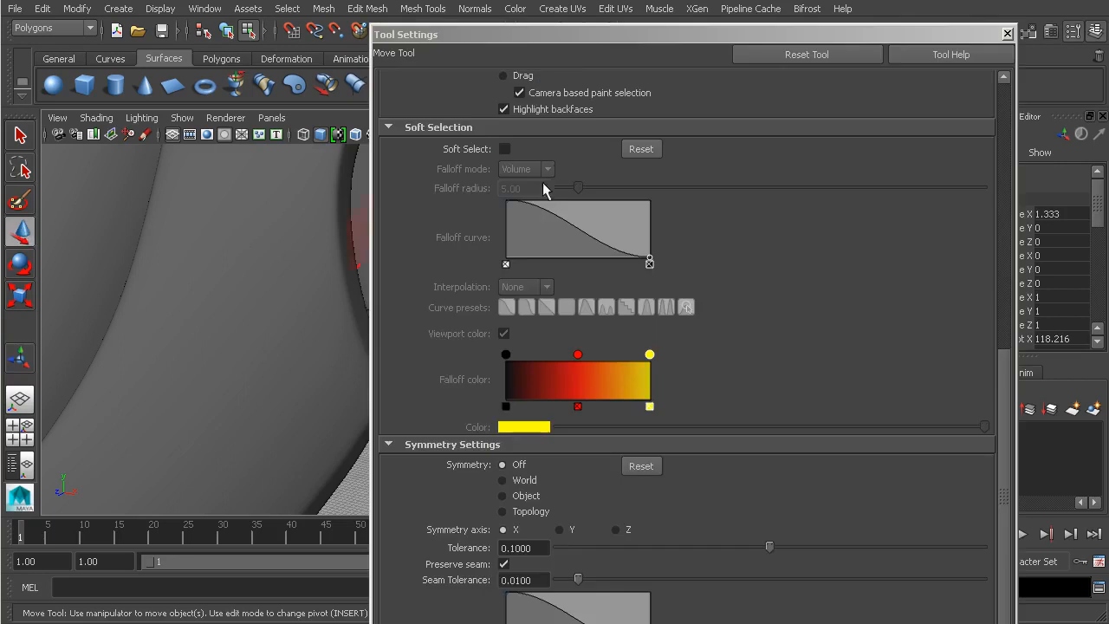
scroll(986, 281, up, 10)
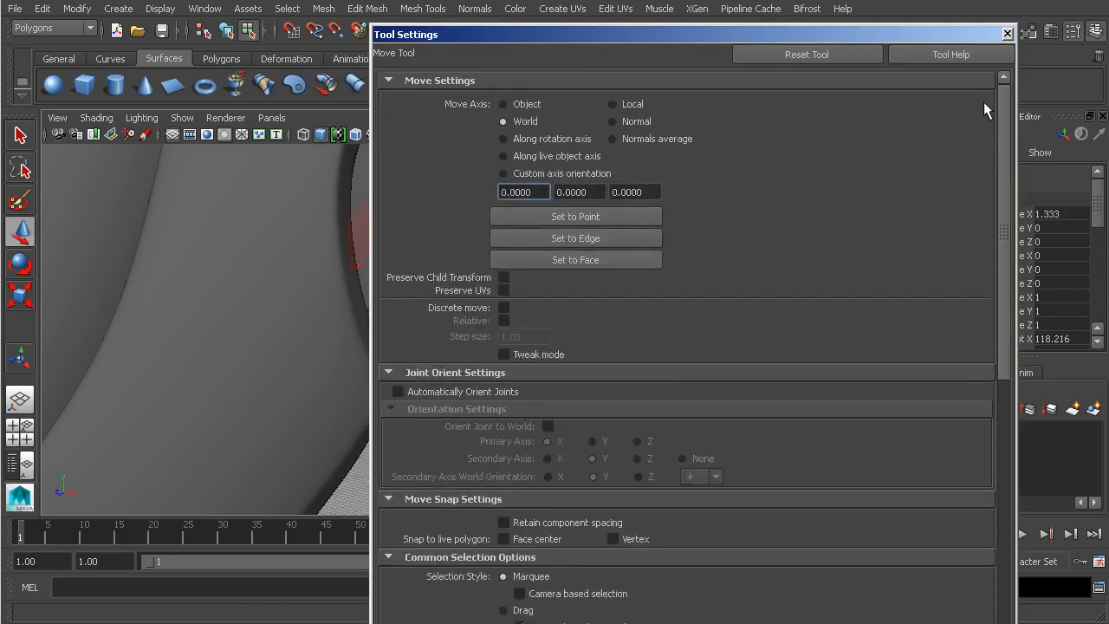
drag(579, 35, 941, 45)
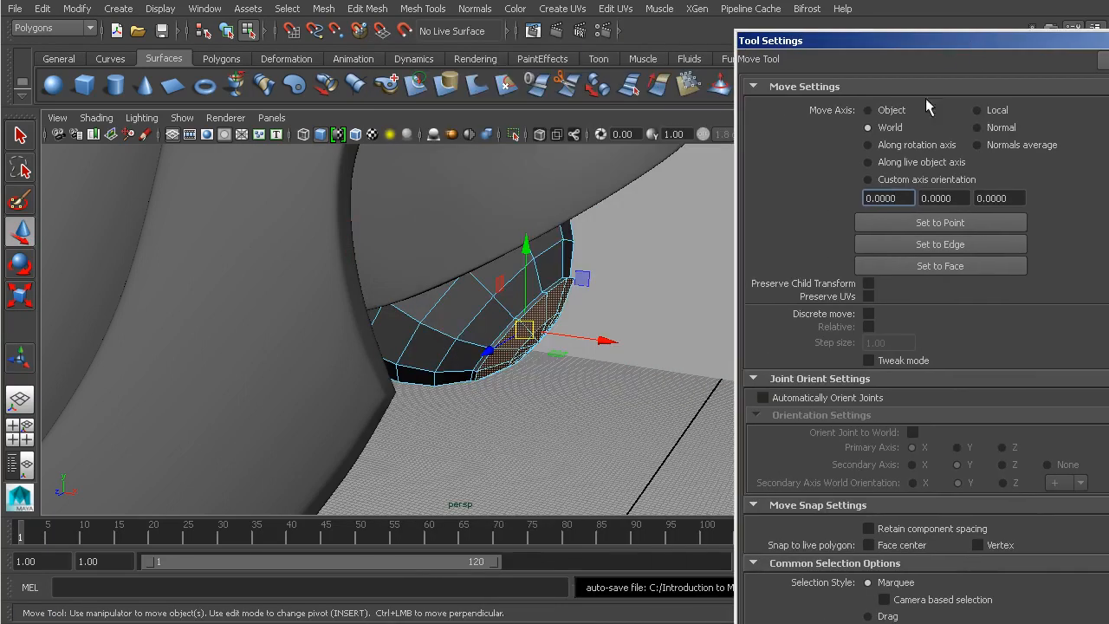
drag(581, 390, 395, 367)
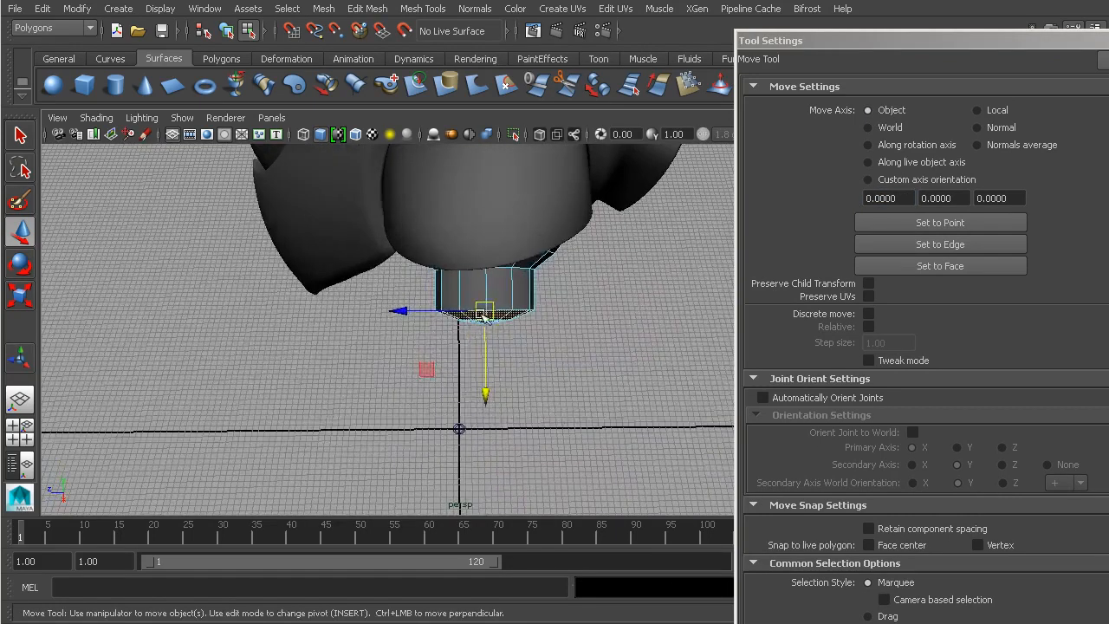
- Delete the end faces of the neck to leave it open and return to object selection
click(483, 314)
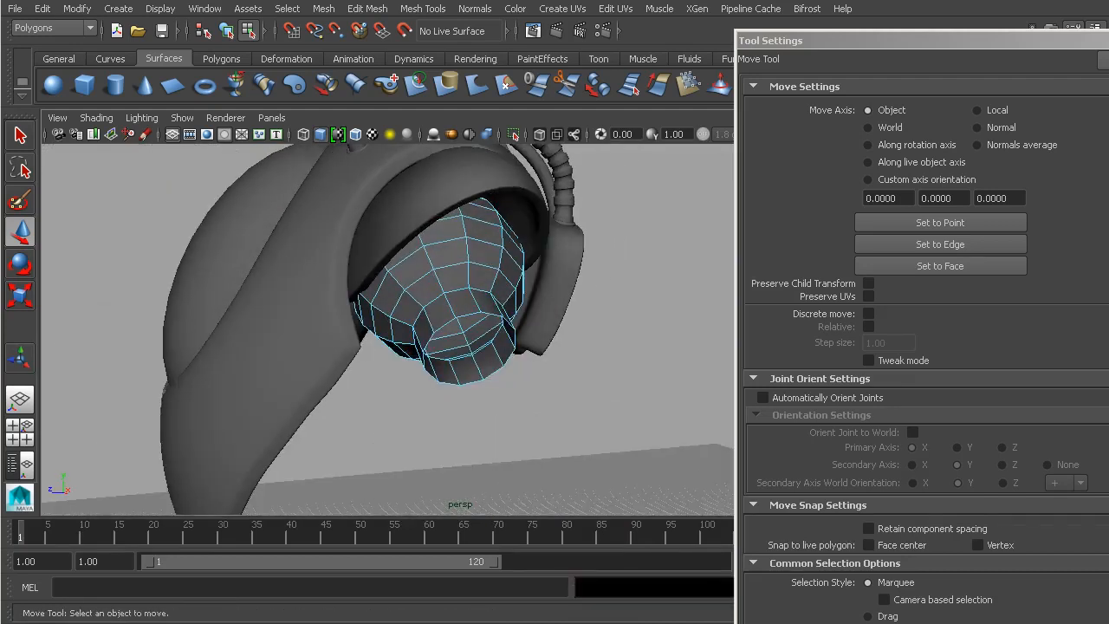
alt+drag(493, 343, 519, 343)
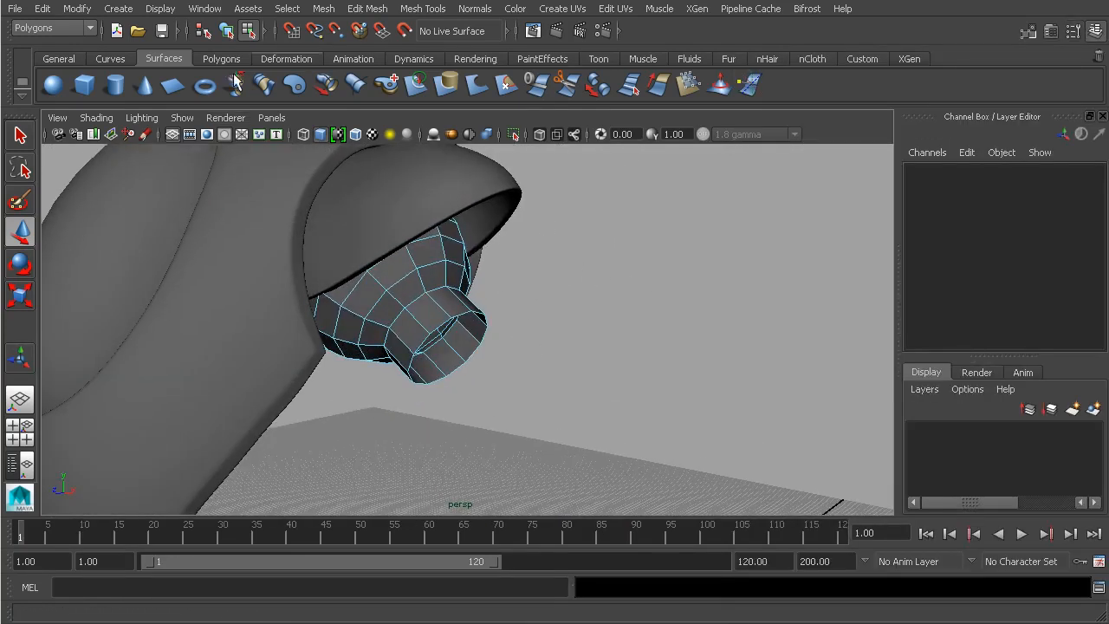
click(226, 31)
click(248, 31)
click(226, 31)
- Isolate the ball joint in the view and switch it to face selection
alt+middle_drag(445, 227, 477, 242)
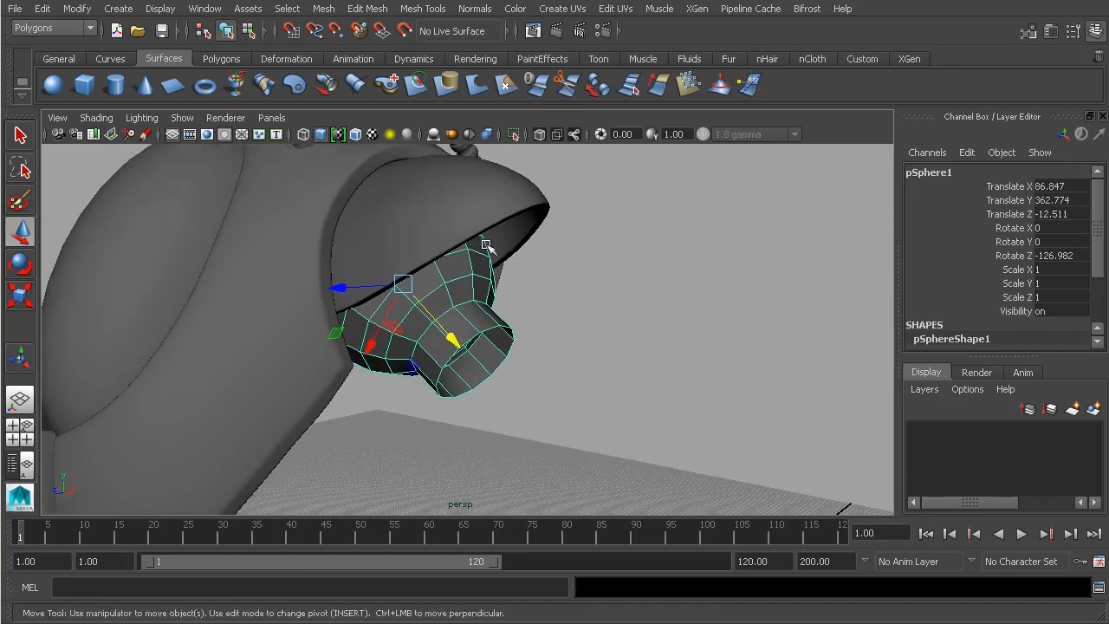
alt+right_drag(477, 242, 446, 243)
click(183, 117)
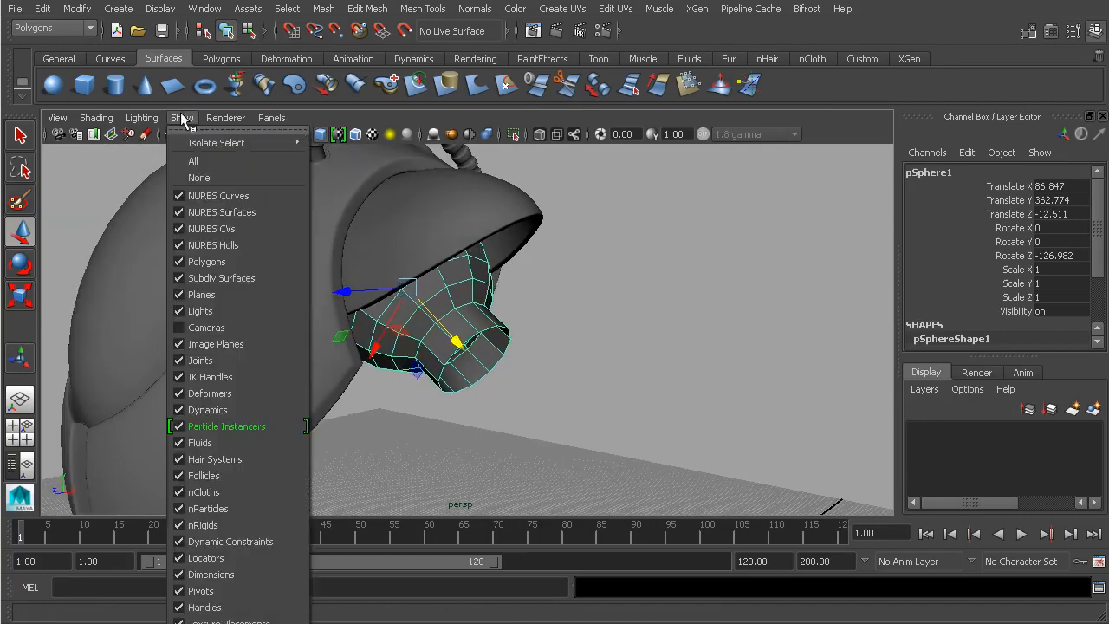
click(501, 301)
click(498, 318)
alt+drag(586, 320, 555, 314)
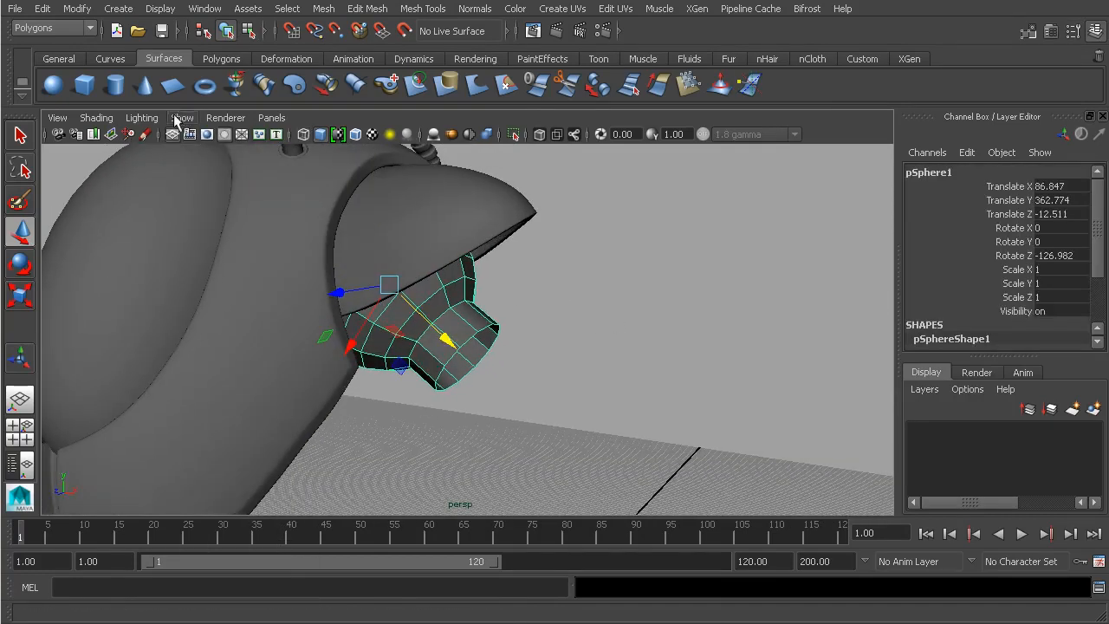
click(182, 117)
mouse_move(199, 142)
click(360, 149)
mouse_move(447, 251)
alt+mouse_down()
mouse_move(475, 260)
mouse_move(453, 263)
alt+mouse_up()
scroll(454, 260, up, 1)
right_drag(454, 250, 452, 272)
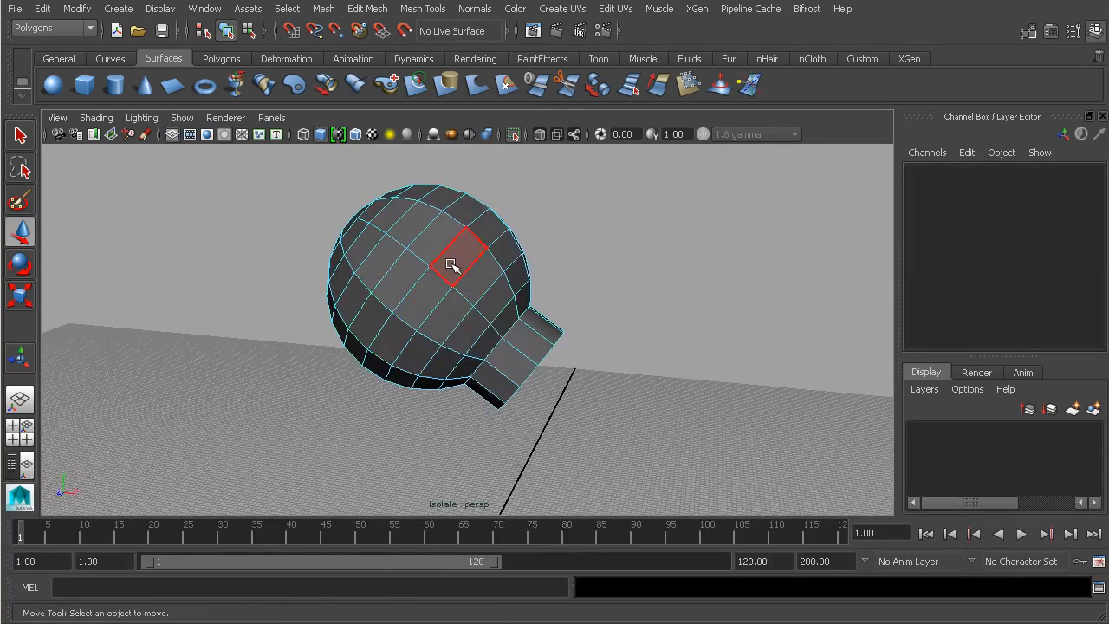
click(453, 264)
double_click(428, 286)
click(460, 259)
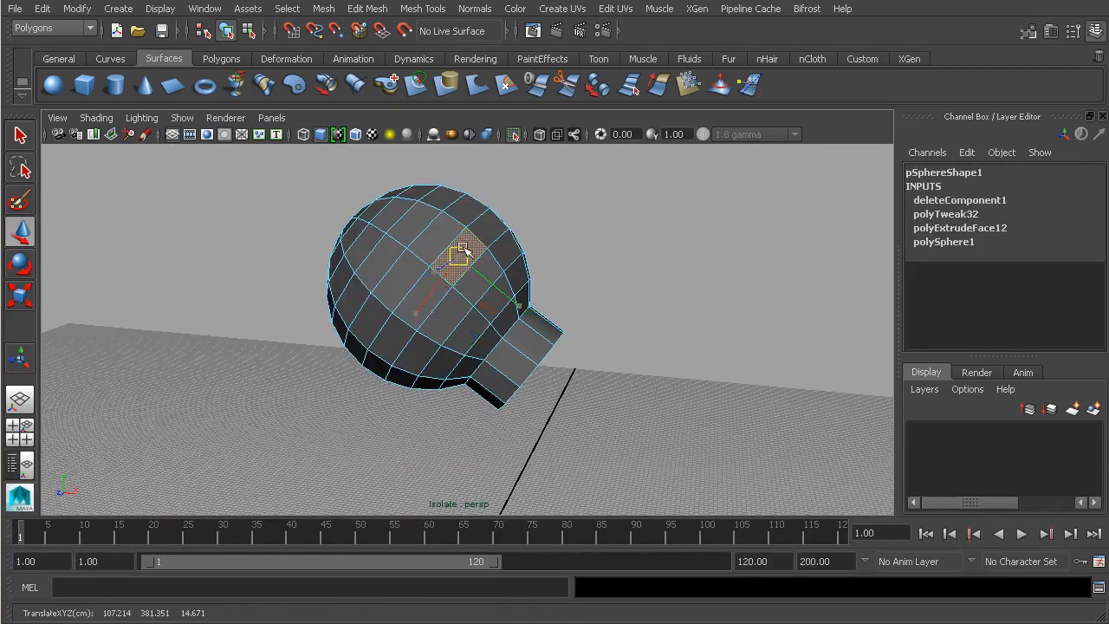
double_click(412, 306)
scroll(496, 235, up, 2)
click(619, 217)
- Select two adjacent full rings of faces around the middle of the ball
alt+middle_drag(457, 236, 482, 287)
scroll(482, 287, up, 1)
click(479, 285)
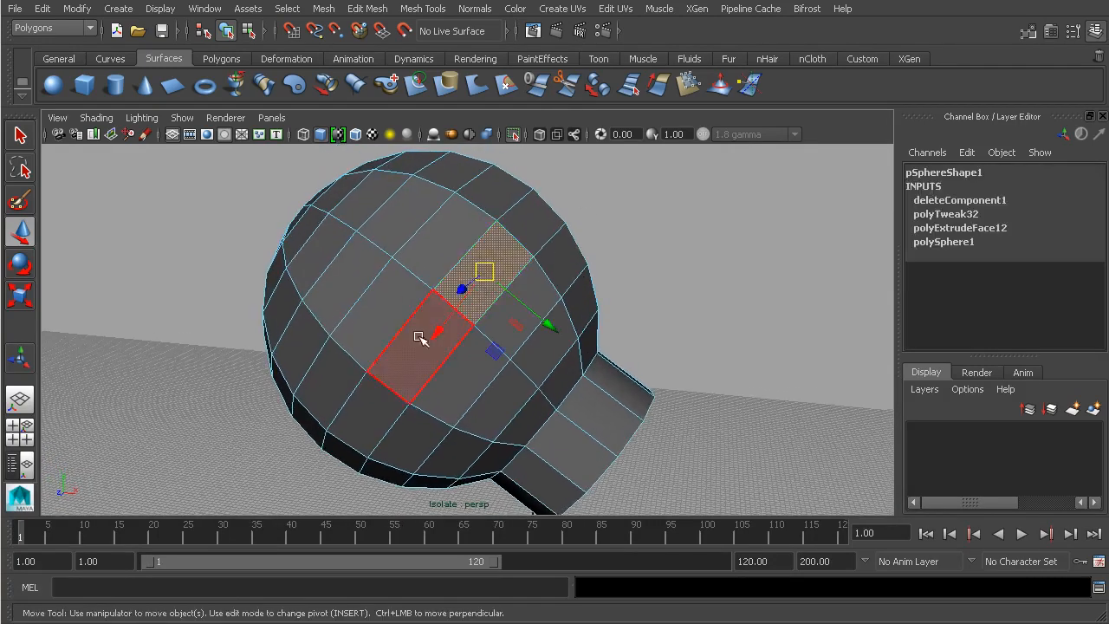
shift+double_click(406, 362)
shift+click(391, 292)
shift+double_click(324, 373)
alt+drag(324, 373, 463, 188)
- Extrude the two face rings inward into a recessed band around the ball and return to object selection
click(371, 11)
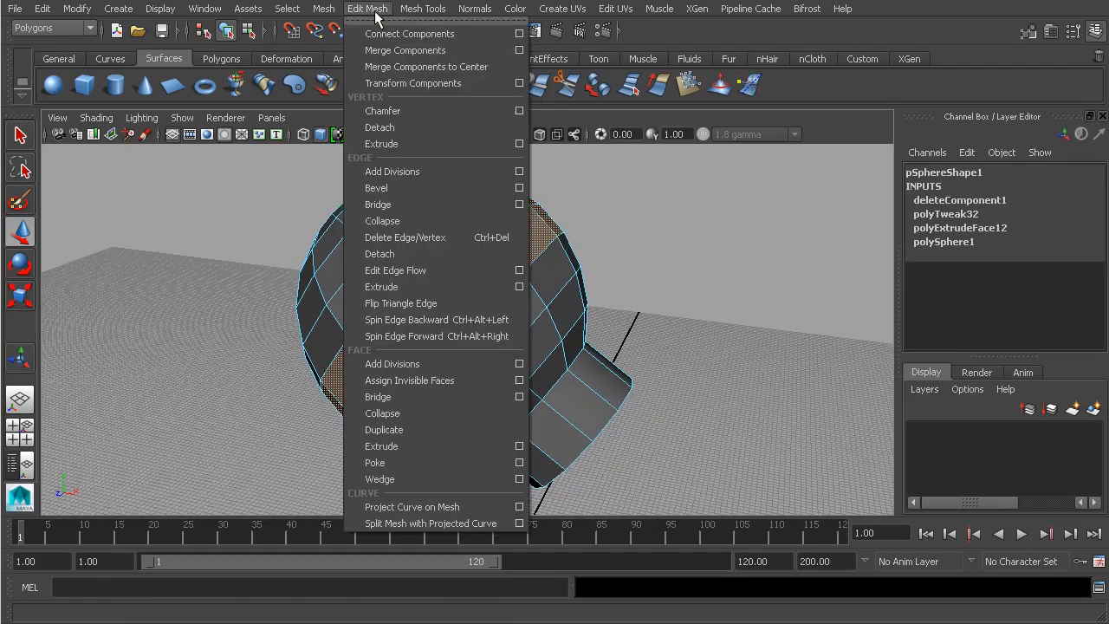
click(382, 446)
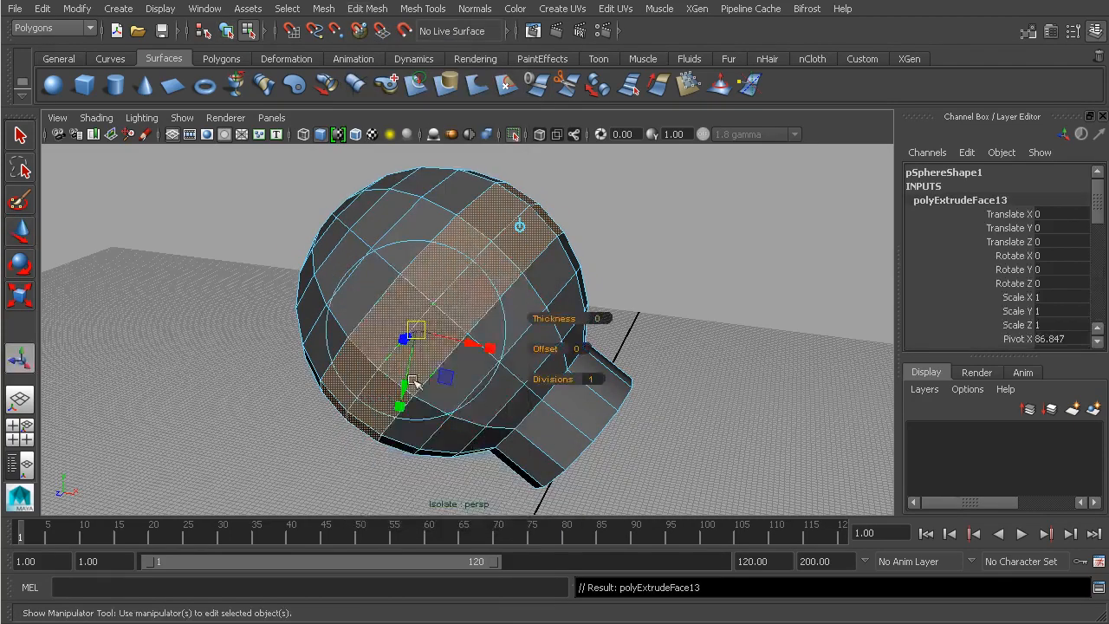
alt+drag(436, 381, 378, 369)
alt+drag(529, 365, 661, 373)
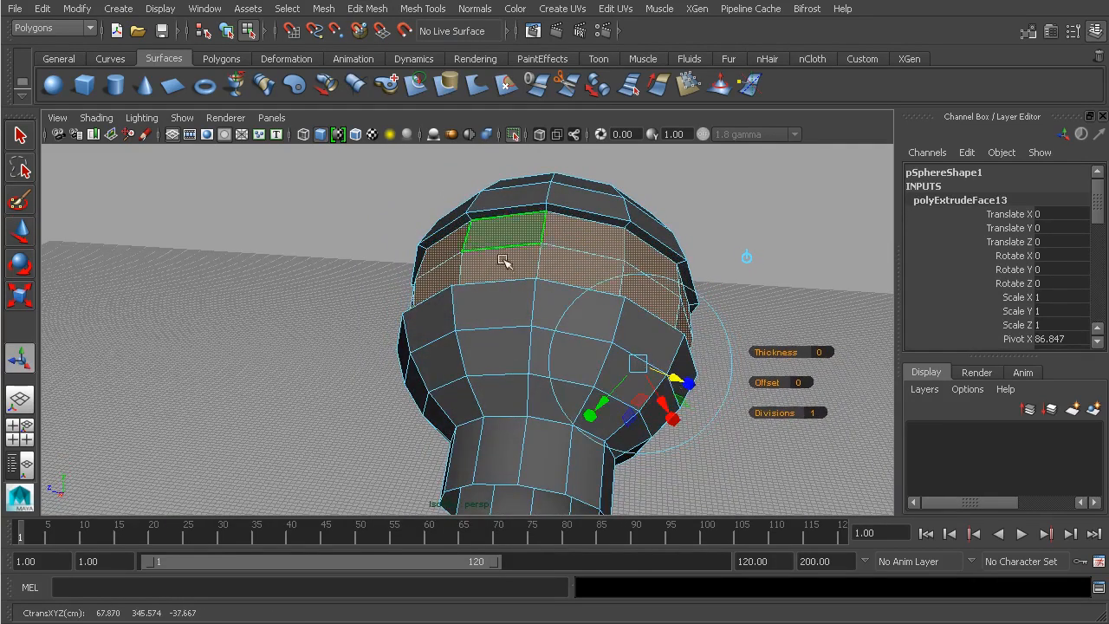
click(225, 31)
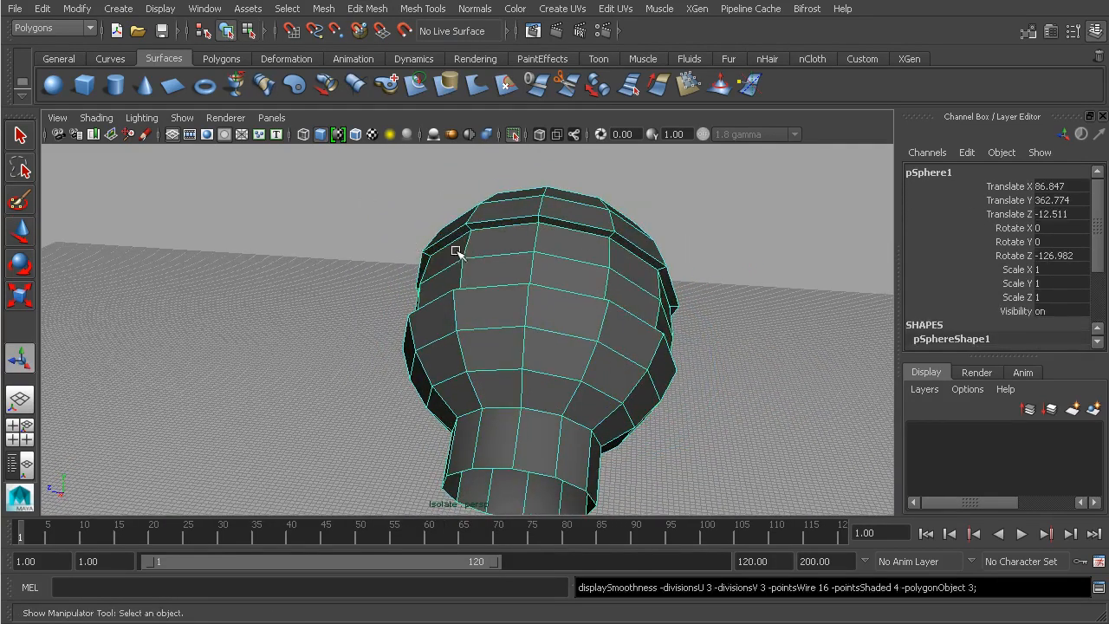
- Preview the ball joint smoothed and inspect its neck and recessed band, then restore the unsmoothed display
key(3)
click(782, 327)
alt+drag(782, 327, 611, 317)
alt+right_drag(611, 317, 663, 320)
click(587, 308)
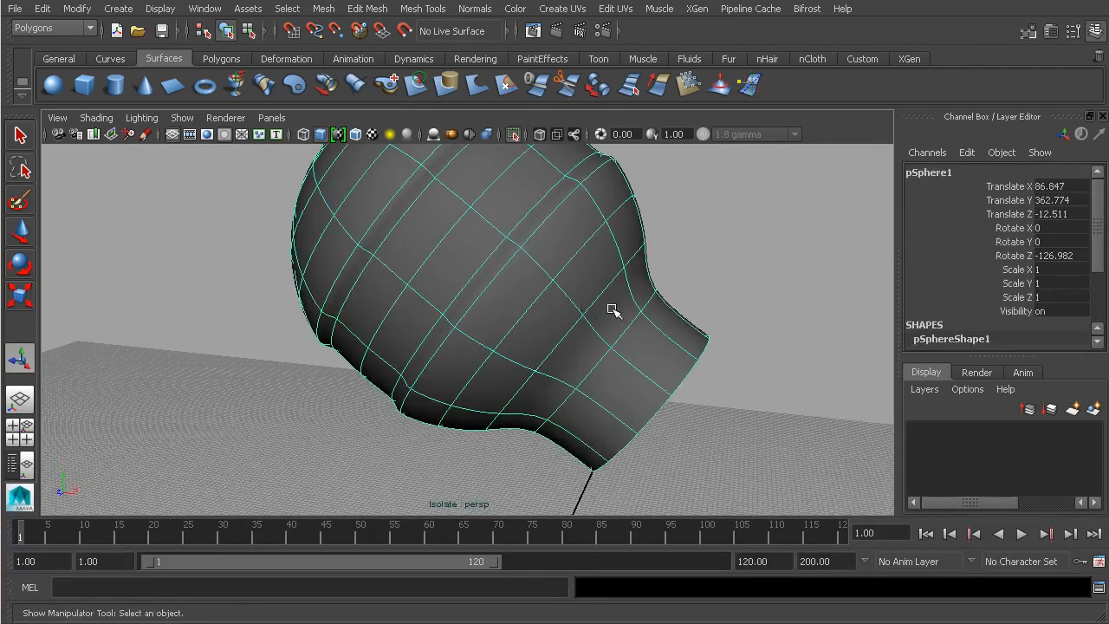
key(1)
- Insert supporting edge loops around the neck base and beside both borders of the recessed band, and return to object selection
click(436, 8)
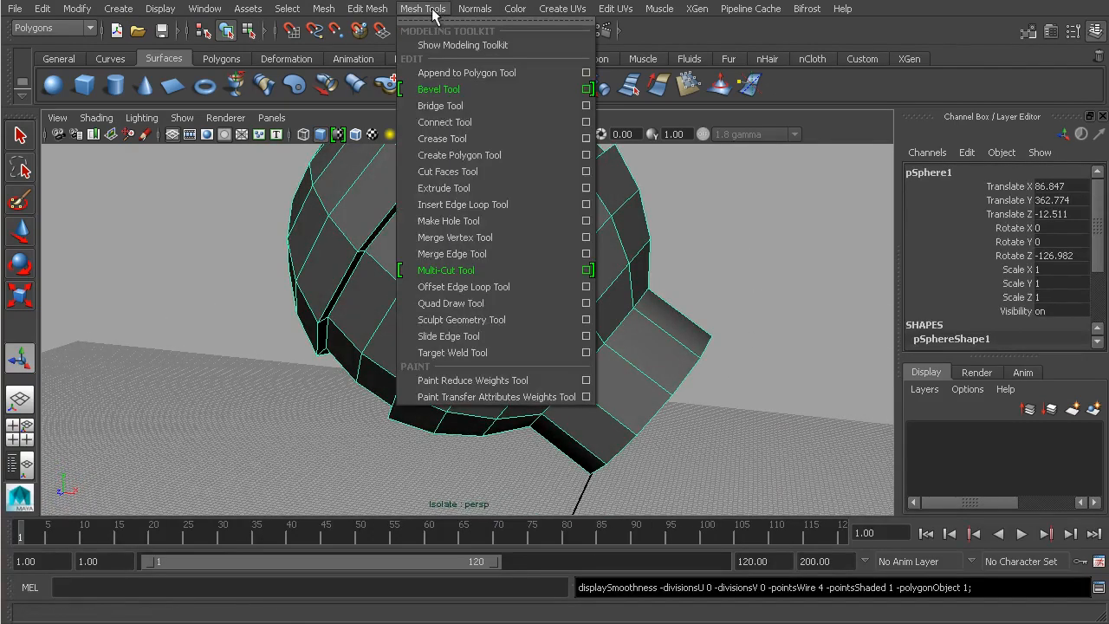
click(494, 202)
drag(631, 364, 611, 349)
alt+drag(650, 347, 660, 301)
drag(597, 332, 607, 338)
alt+drag(610, 334, 470, 212)
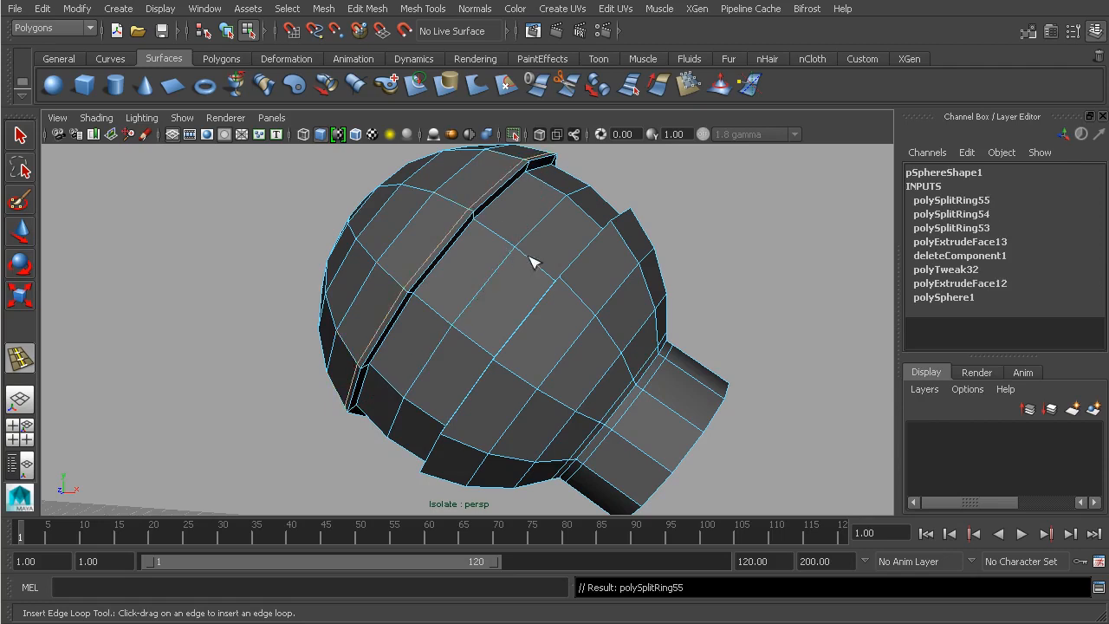
alt+drag(537, 263, 574, 271)
key(q)
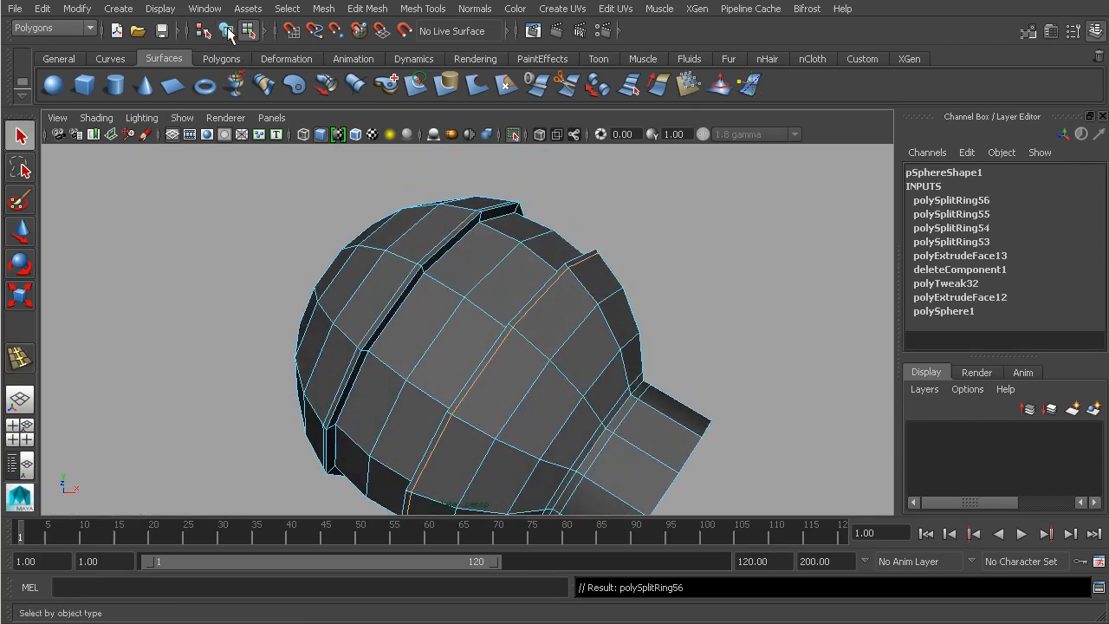
click(226, 31)
- Display the ball joint smoothed and end its isolation so the whole model is shown
key(3)
click(675, 283)
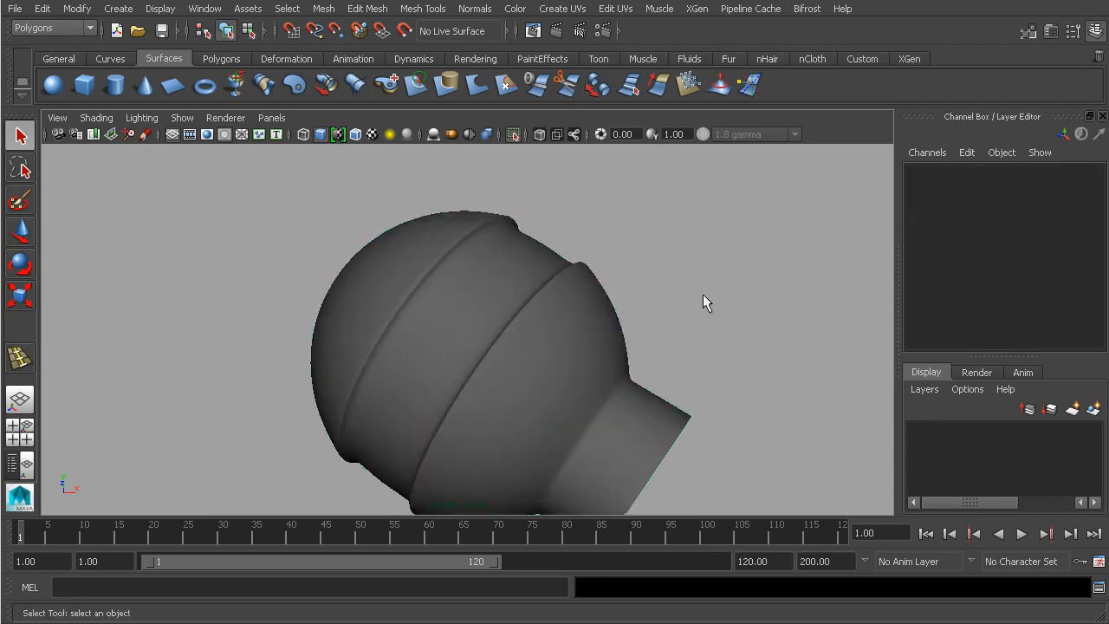
alt+right_drag(675, 282, 579, 295)
alt+drag(579, 294, 575, 364)
click(182, 118)
mouse_move(250, 144)
click(355, 150)
alt+middle_drag(575, 364, 515, 285)
alt+right_drag(514, 285, 549, 302)
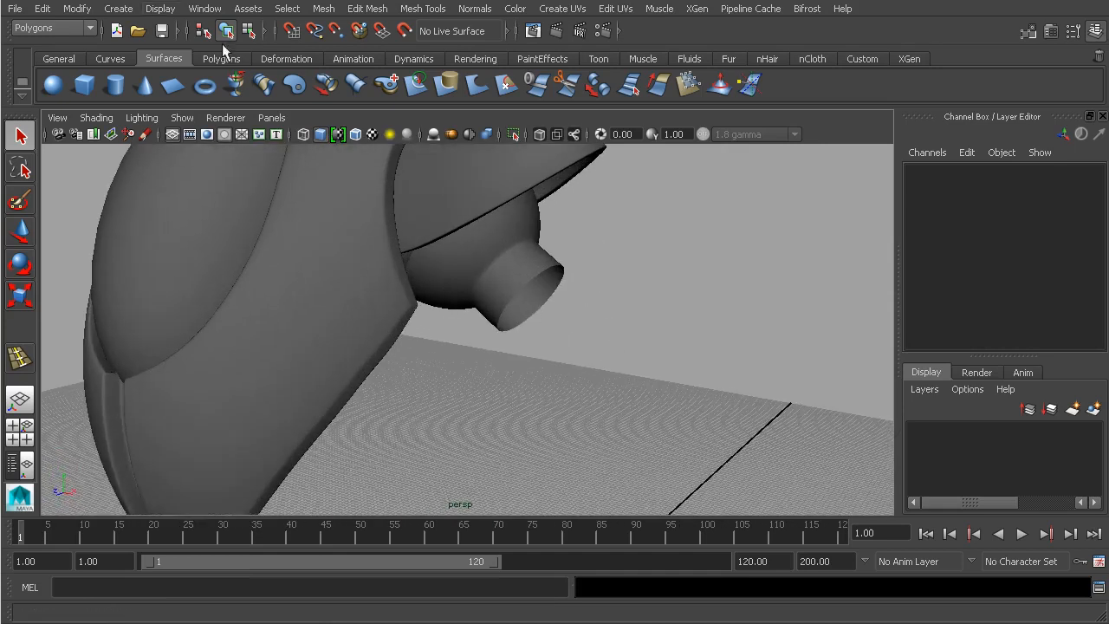
- Create a polygon cylinder and move it to the open end of the ball joint's neck, at about X 145, Y 338
click(118, 9)
mouse_move(178, 51)
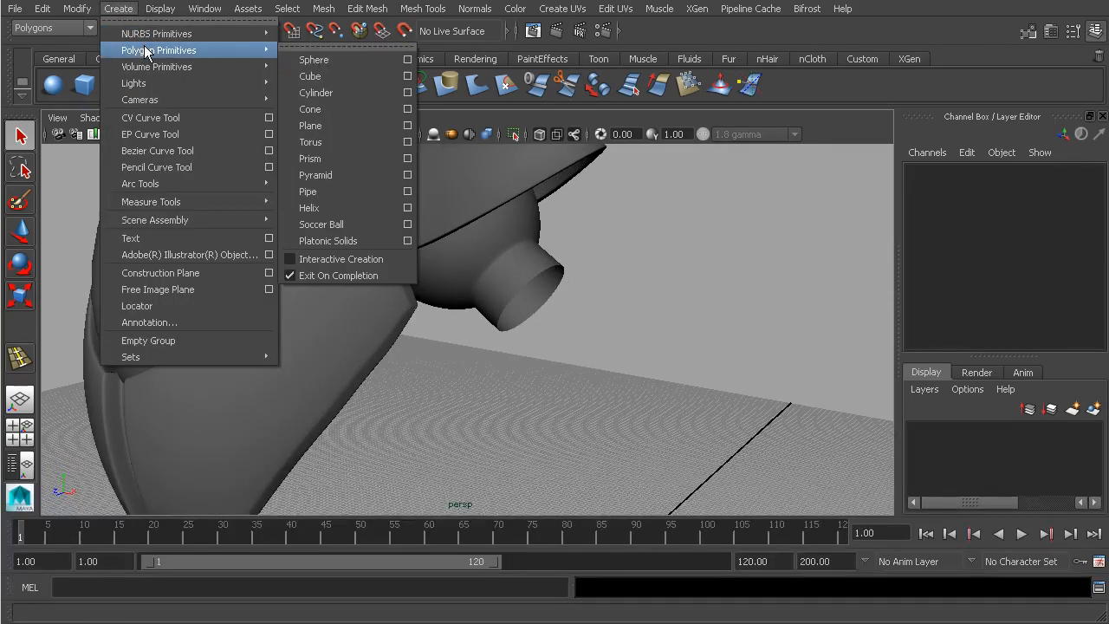
click(319, 91)
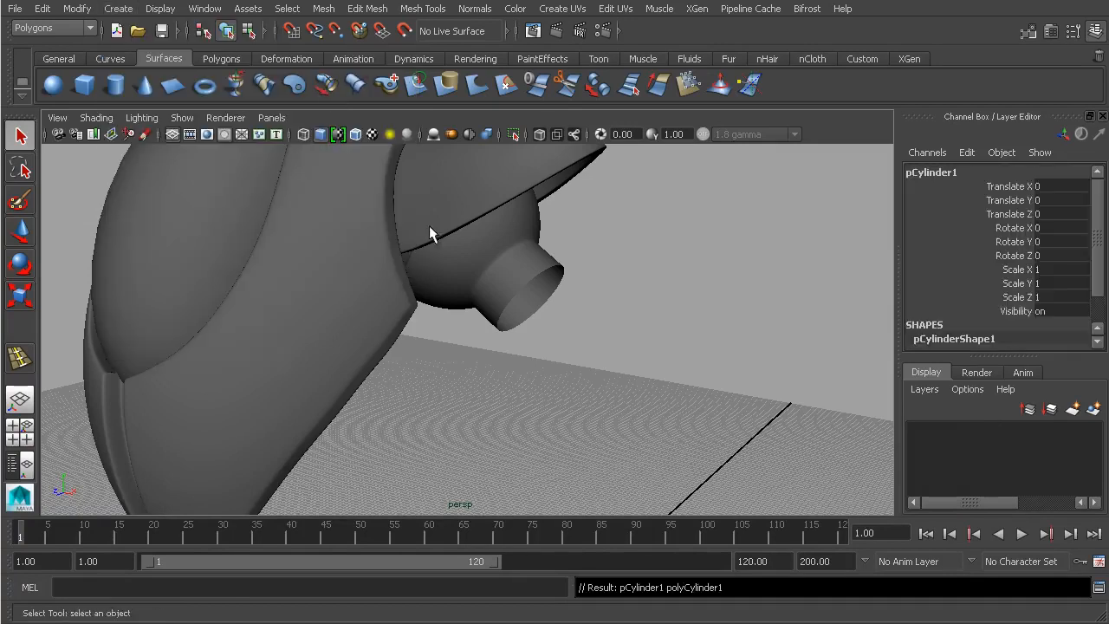
scroll(356, 282, down, 5)
key(w)
alt+drag(372, 384, 419, 396)
drag(414, 438, 412, 414)
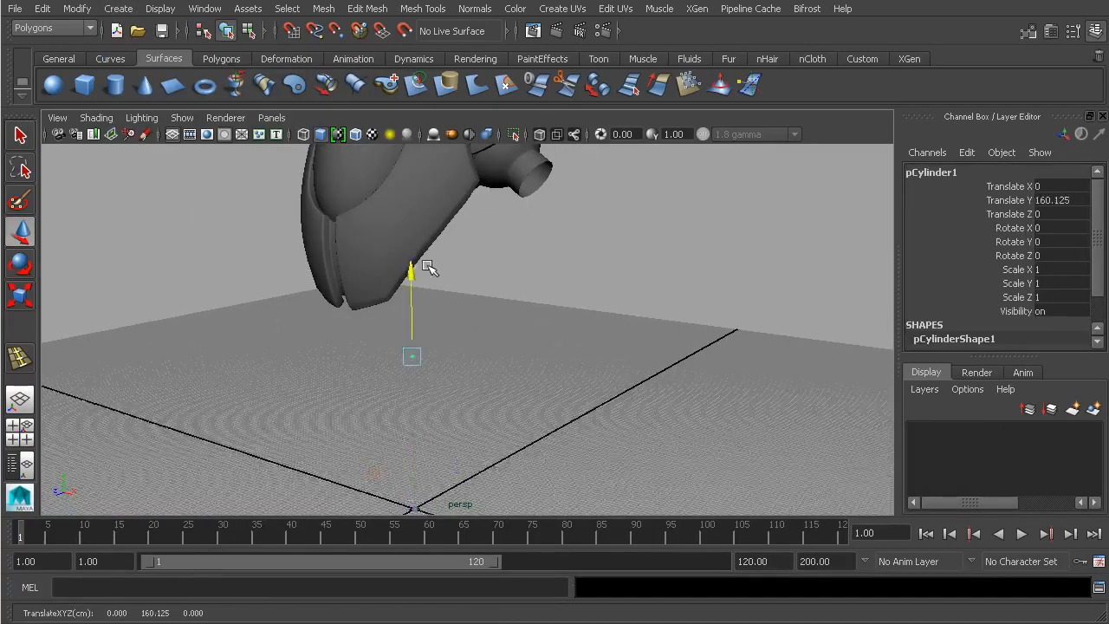
drag(428, 69, 428, 59)
alt+middle_drag(463, 208, 459, 297)
drag(468, 250, 573, 277)
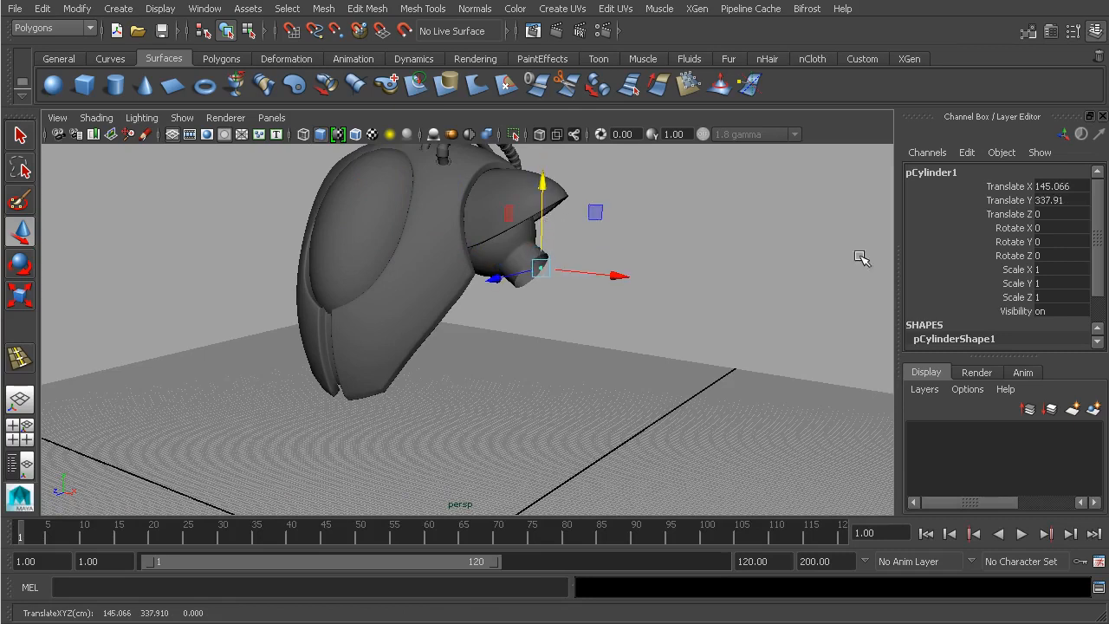
- Set the cylinder's radius to 21.5 and its height to 63.2
scroll(1099, 286, down, 2)
click(953, 329)
scroll(1020, 231, down, 5)
click(1025, 250)
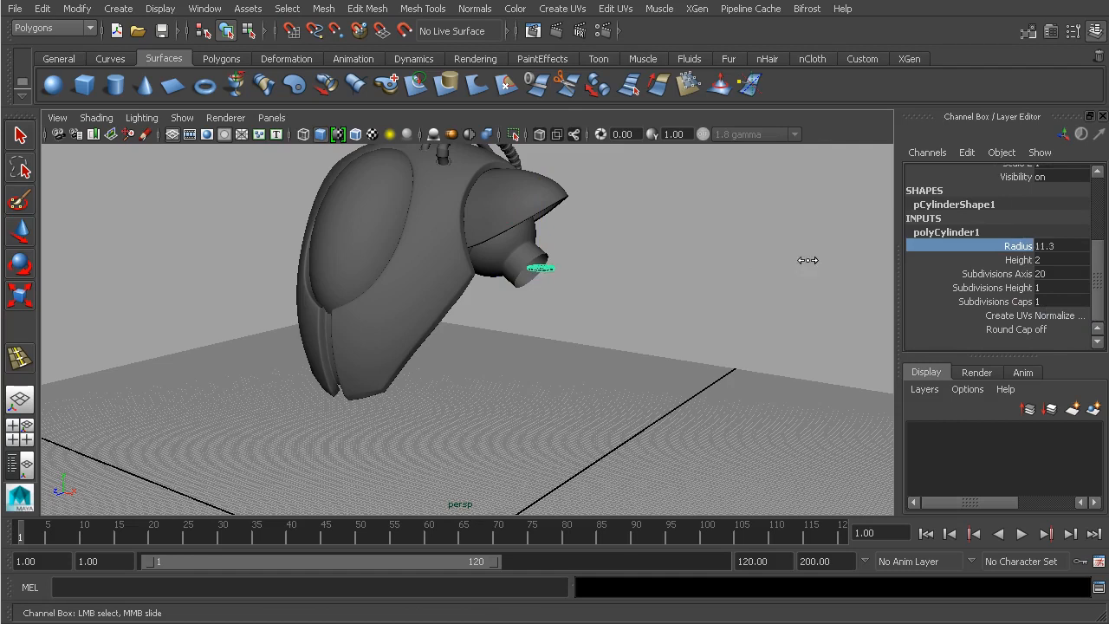
middle_drag(880, 258, 892, 248)
click(1019, 260)
middle_drag(730, 288, 853, 277)
- Rotate the cylinder to follow the neck's direction and move it over the end of the neck
key(e)
drag(611, 247, 579, 291)
key(w)
drag(475, 345, 530, 259)
drag(568, 210, 527, 258)
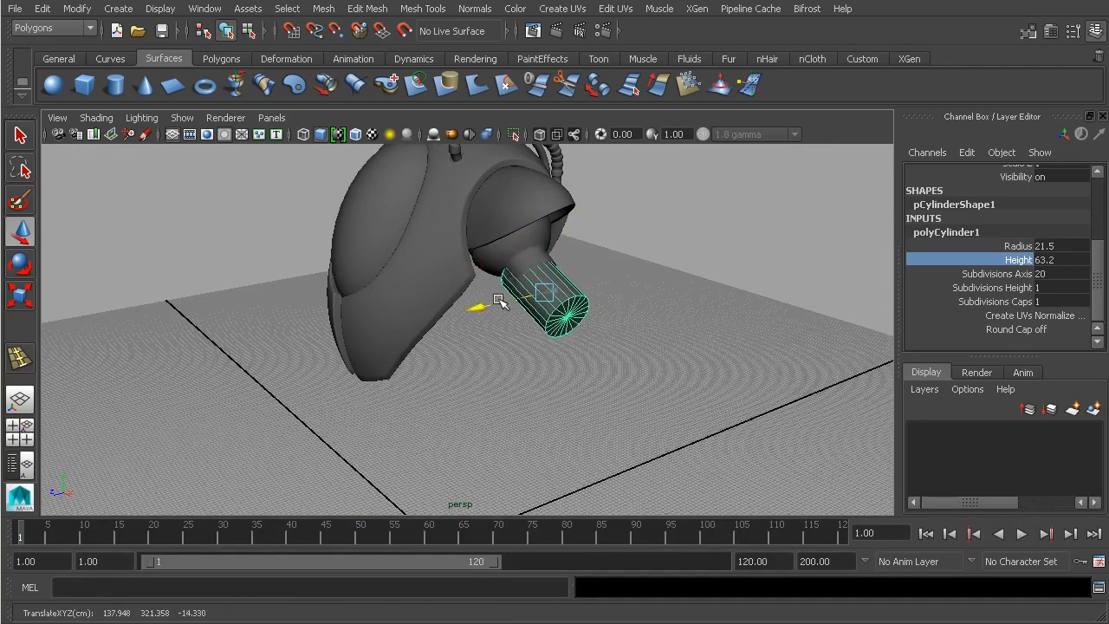
alt+drag(563, 234, 673, 233)
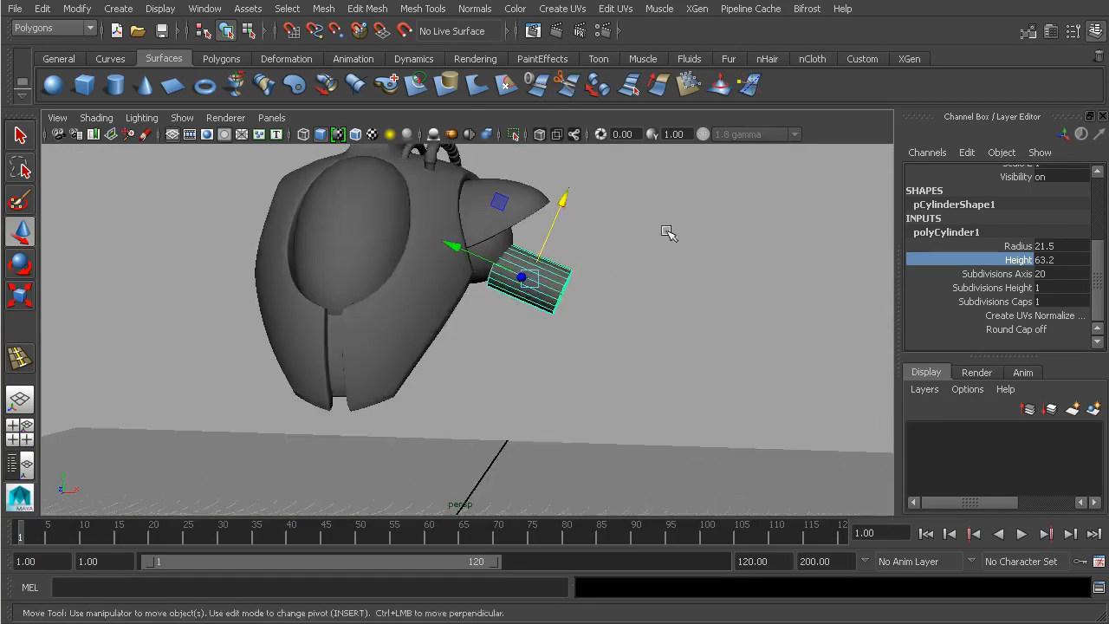
- In the front view, rotate the cylinder to about 58 degrees around Z and move it inside the upper arm outline of the reference
key(space)
key(space)
alt+middle_drag(401, 436, 340, 309)
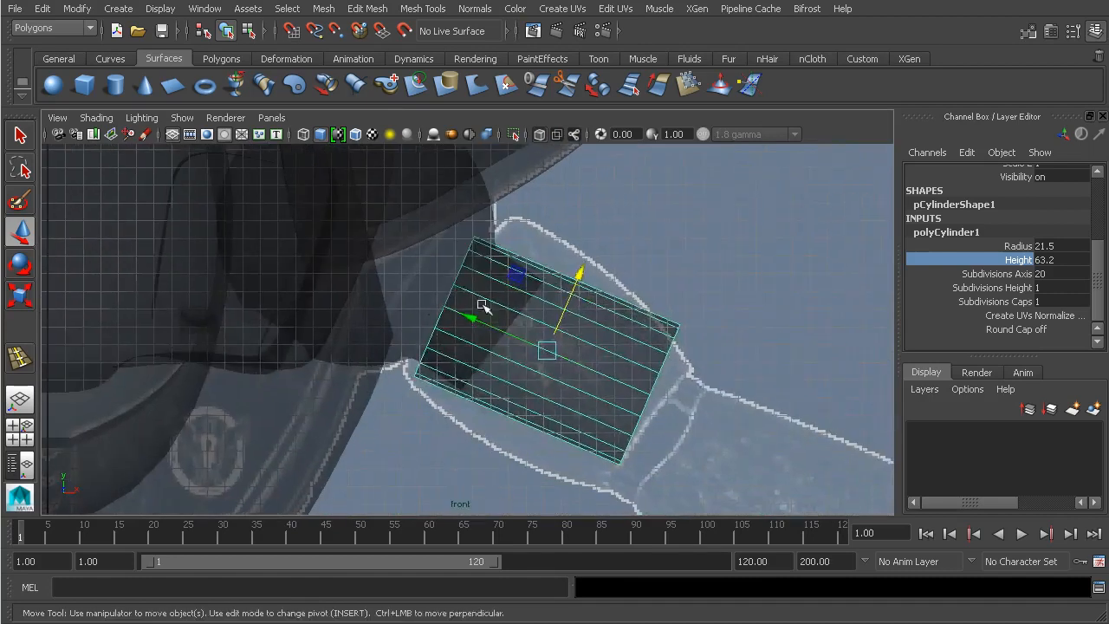
key(r)
key(e)
drag(631, 321, 632, 331)
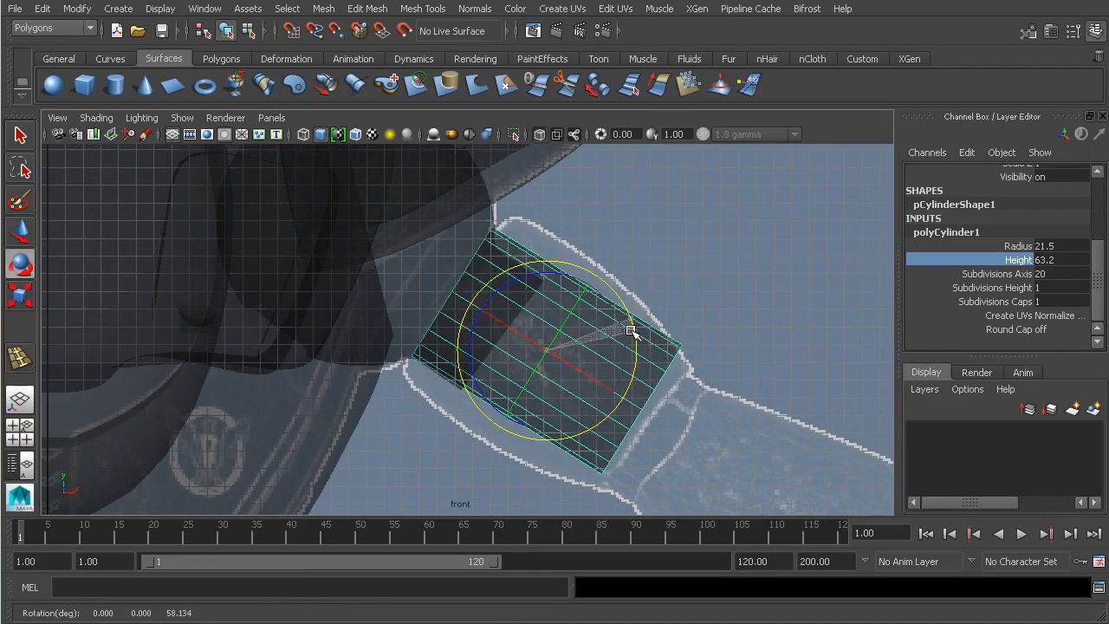
key(w)
drag(548, 349, 561, 371)
key(space)
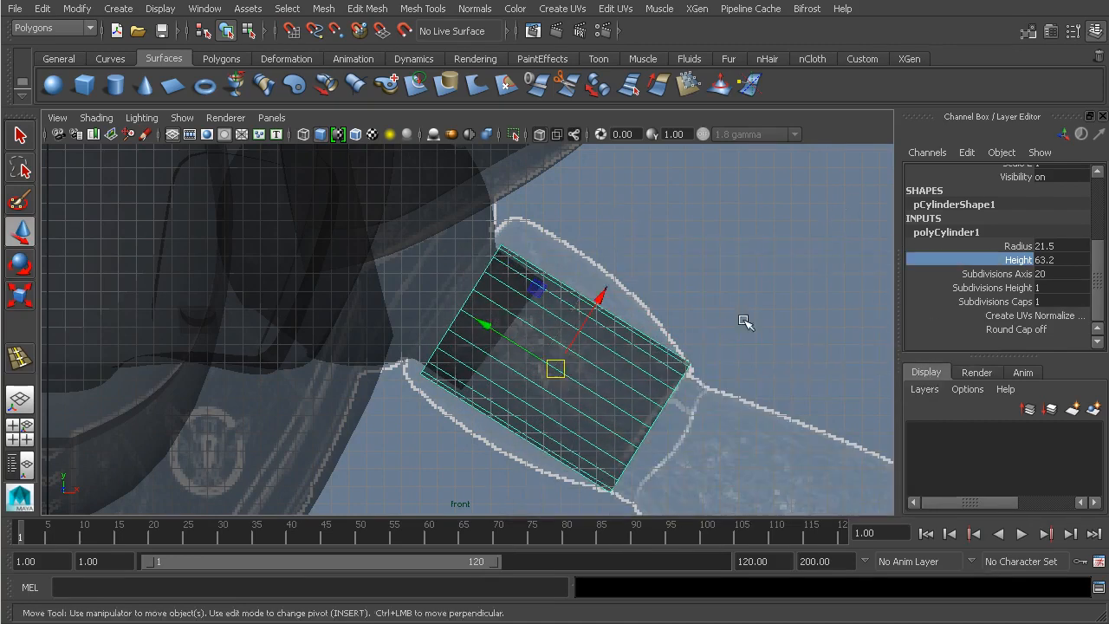
- In the side view, tilt the cylinder to about -6 degrees around X and shift it in depth to line up with the ball joint
key(space)
alt+drag(691, 179, 677, 328)
key(e)
drag(615, 385, 610, 389)
key(w)
drag(520, 354, 494, 356)
key(space)
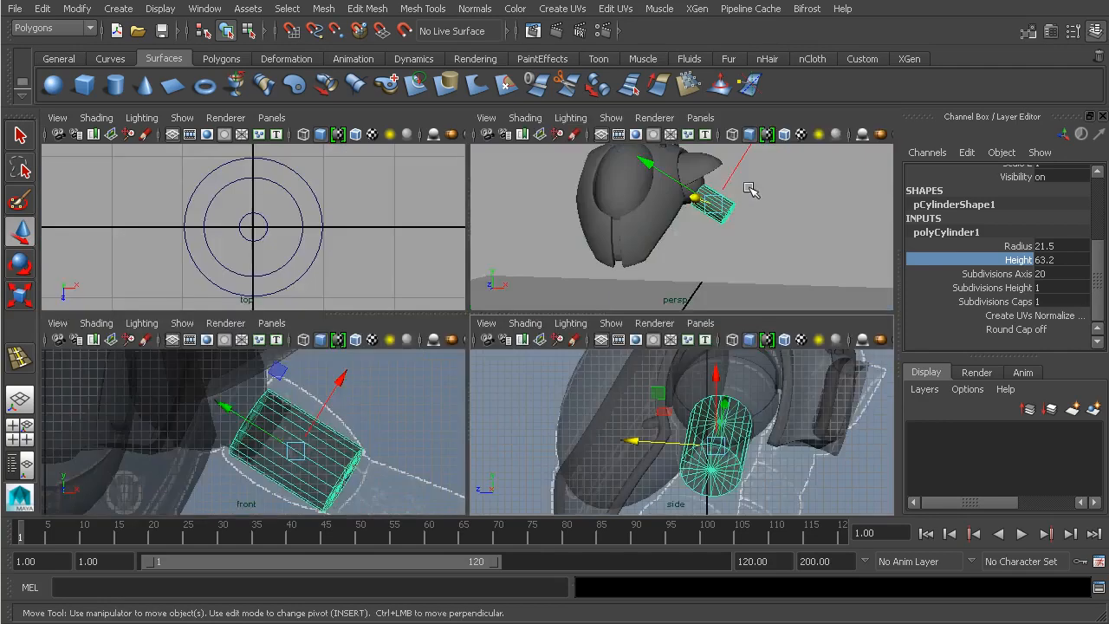
key(space)
- Set the cylinder's radius to 22.7, with 12 axis, 4 height and 2 cap subdivisions
alt+right_drag(555, 314, 759, 328)
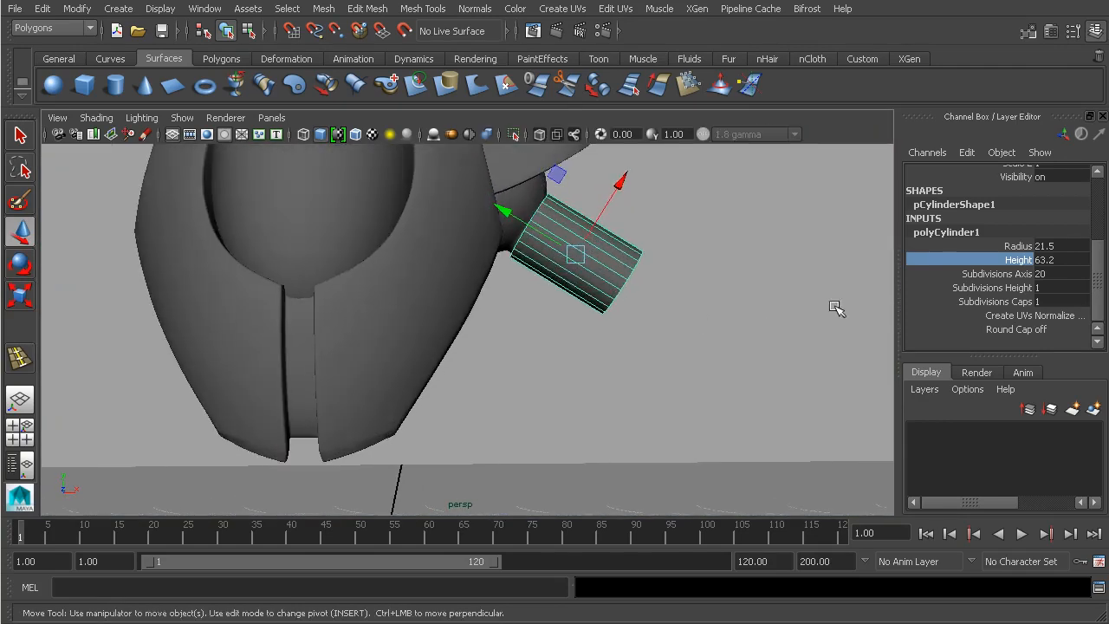
click(1019, 247)
middle_drag(797, 261, 745, 261)
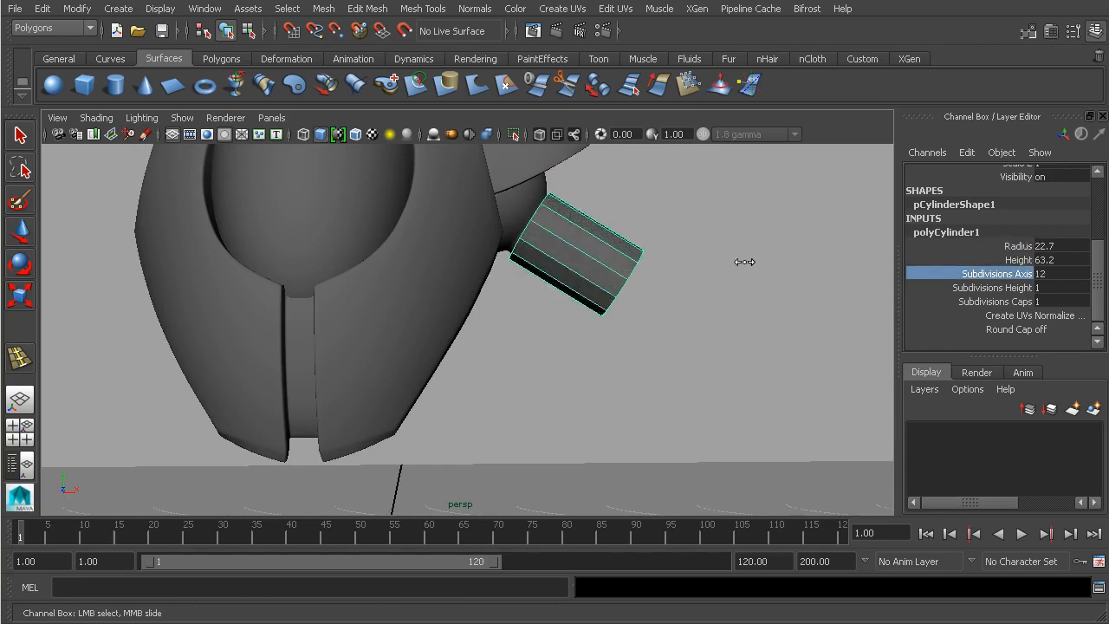
click(998, 288)
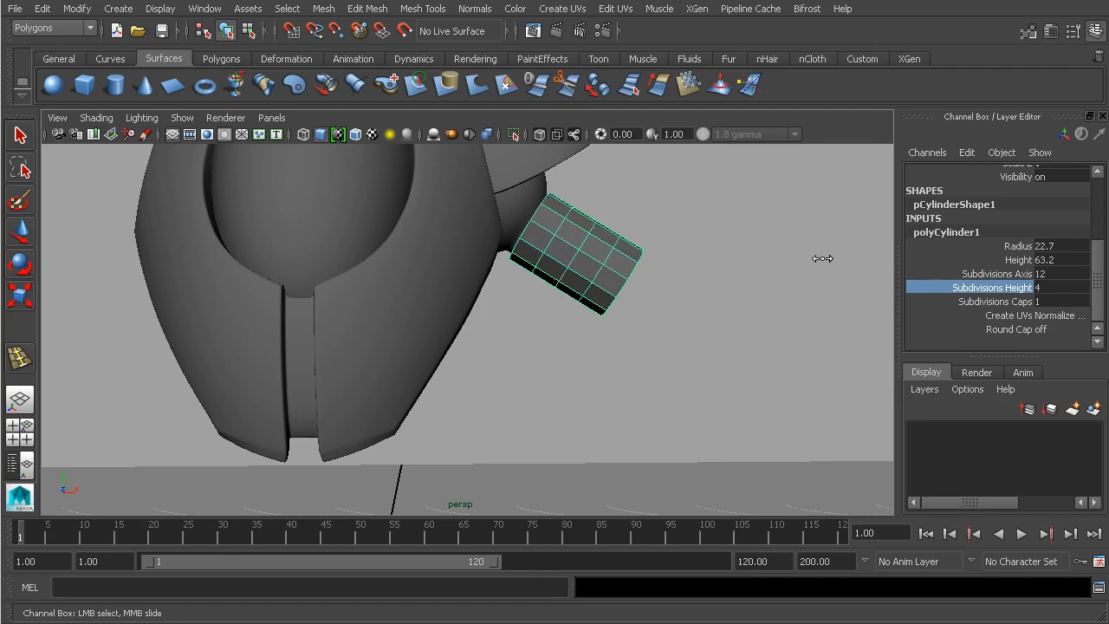
alt+drag(780, 261, 663, 277)
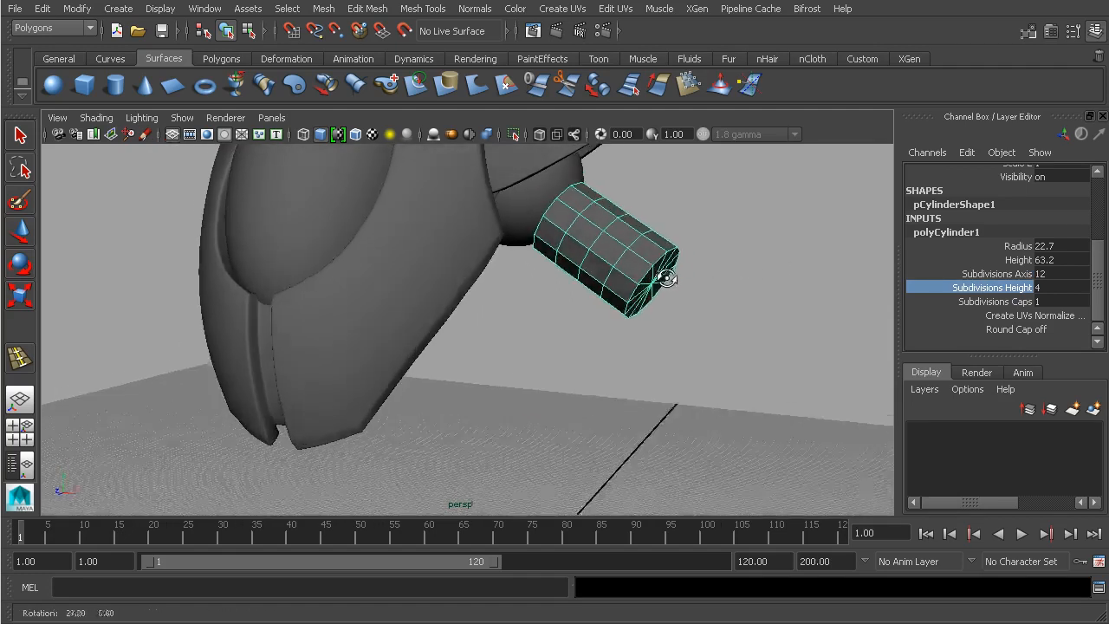
click(981, 302)
alt+drag(782, 279, 718, 265)
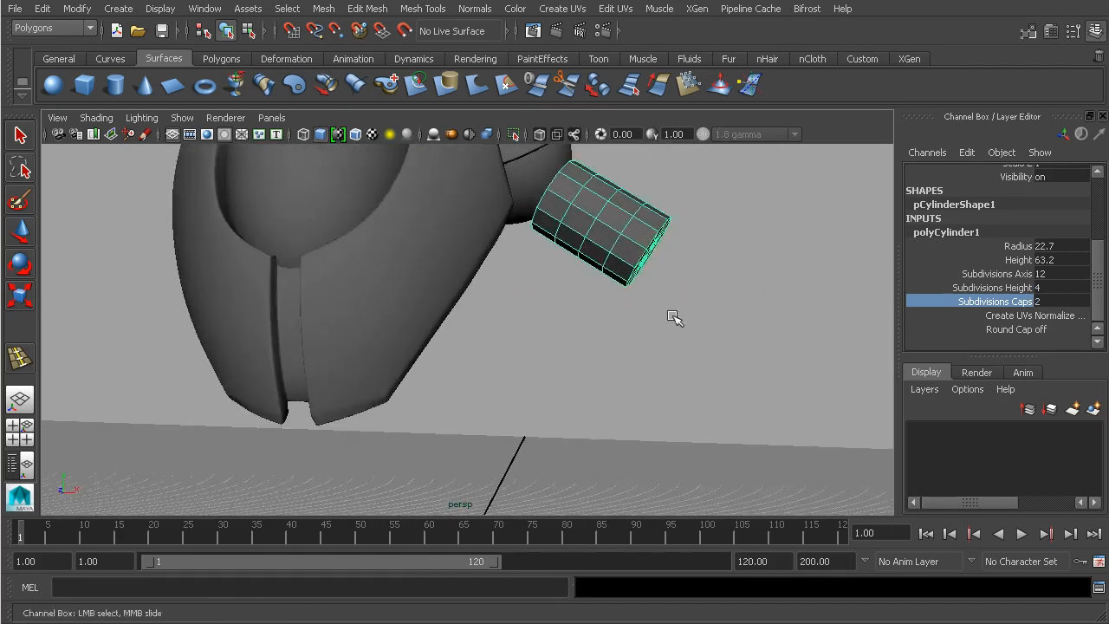
- In the front view, scale up the cylinder's three inner edge loops so its sides bulge to the reference outline
key(space)
key(space)
alt+middle_drag(545, 337, 556, 349)
right_drag(532, 310, 530, 312)
click(524, 328)
key(w)
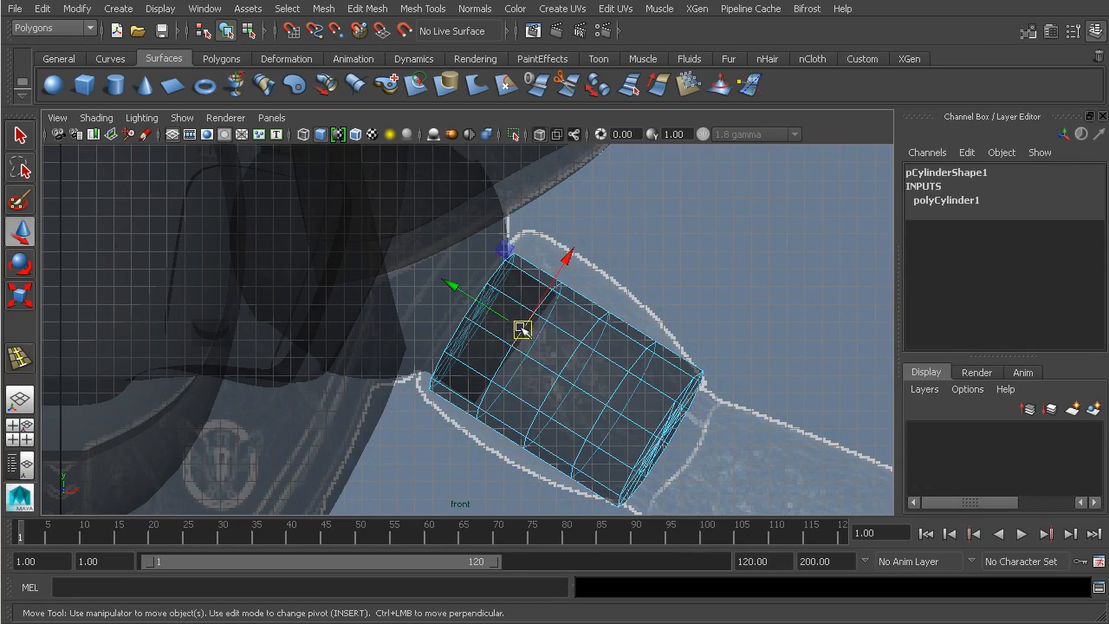
key(r)
drag(523, 350, 601, 375)
double_click(567, 359)
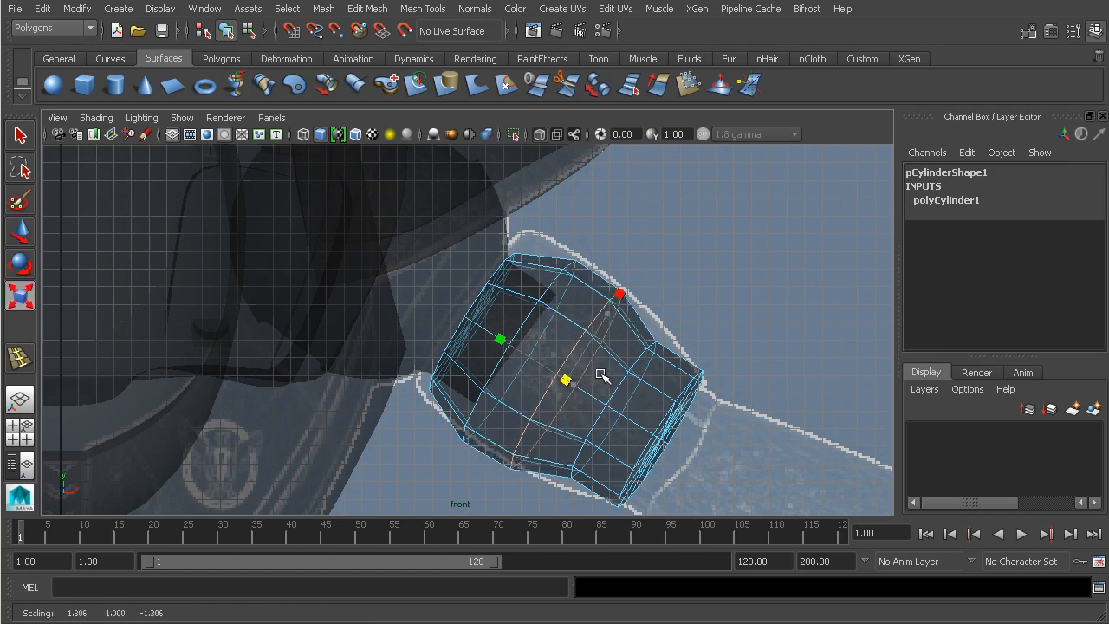
drag(615, 412, 646, 408)
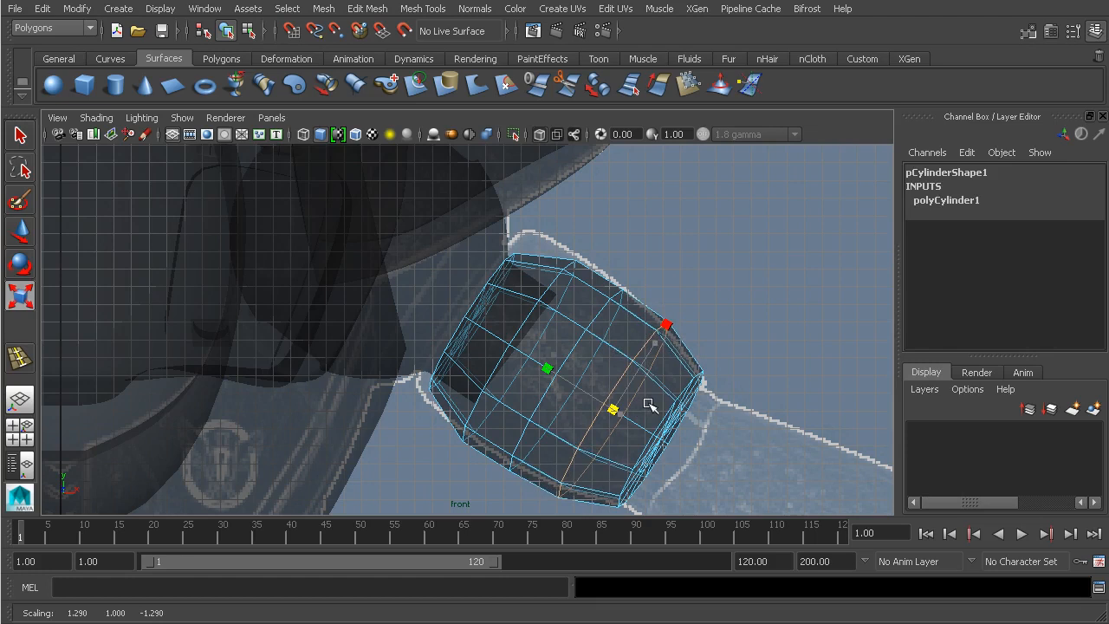
- Scale the vertices of the cylinder's shoulder end by about 1.2 and move them onto the reference outline
right_drag(448, 297, 523, 240)
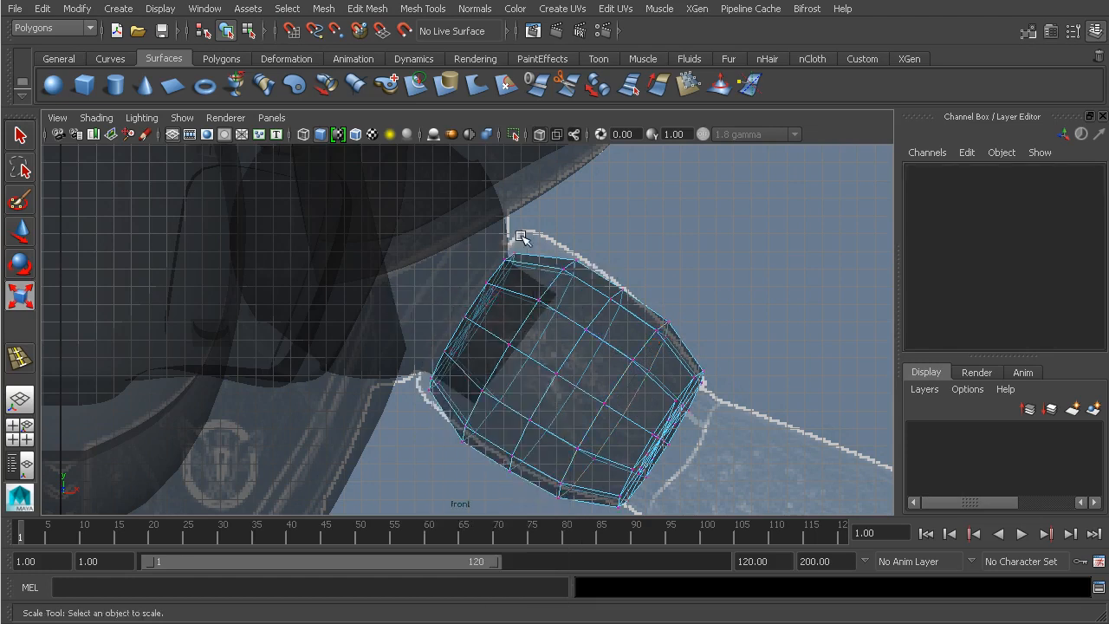
drag(416, 385, 417, 386)
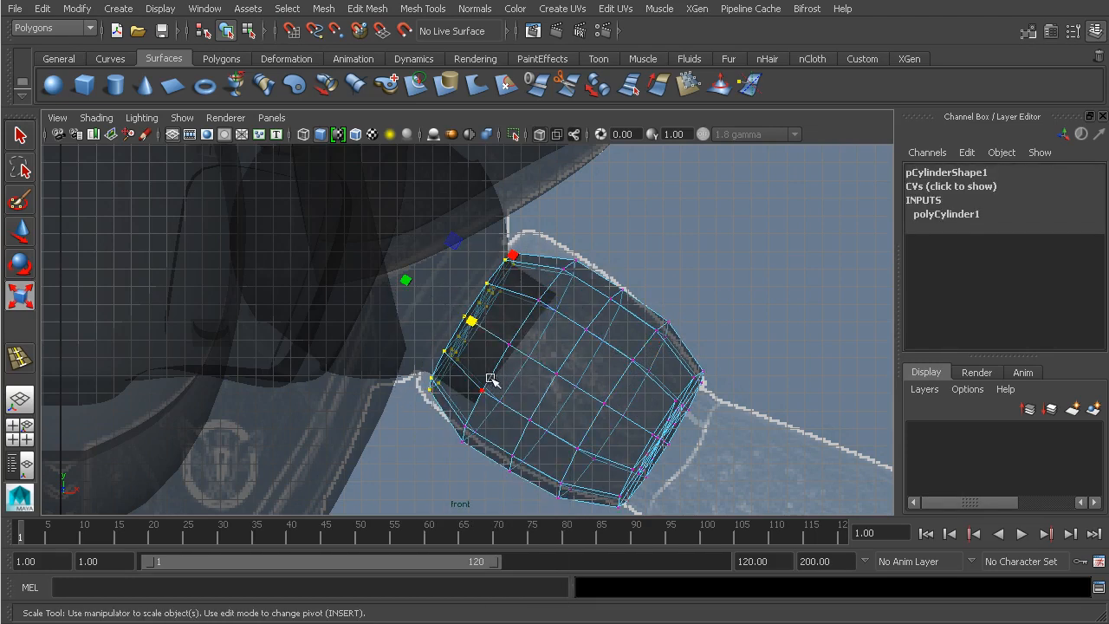
drag(477, 321, 503, 317)
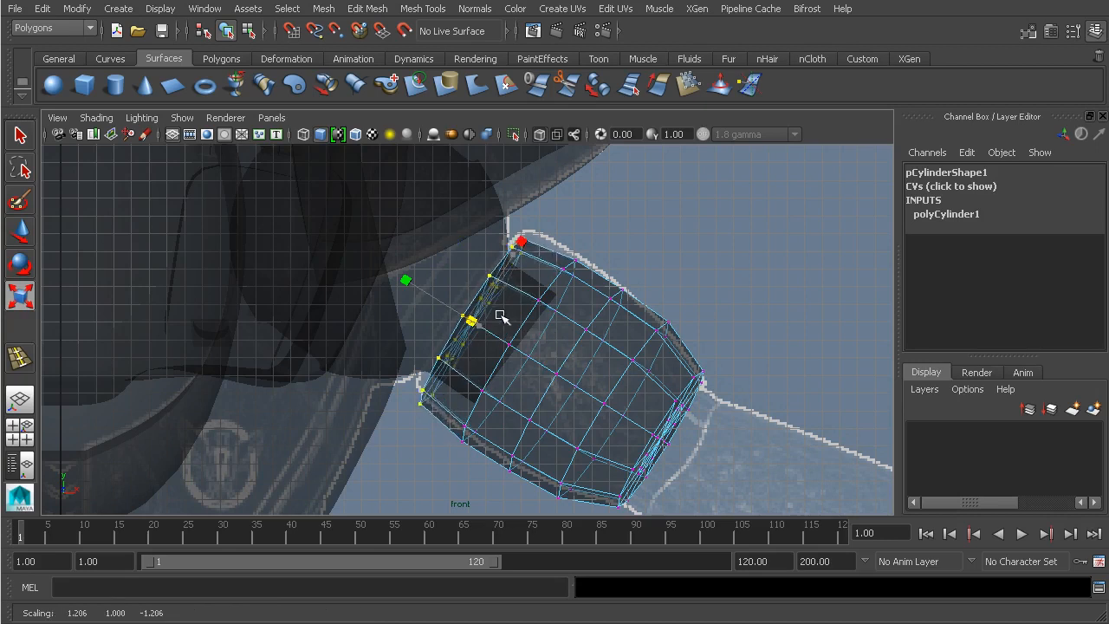
key(w)
click(511, 265)
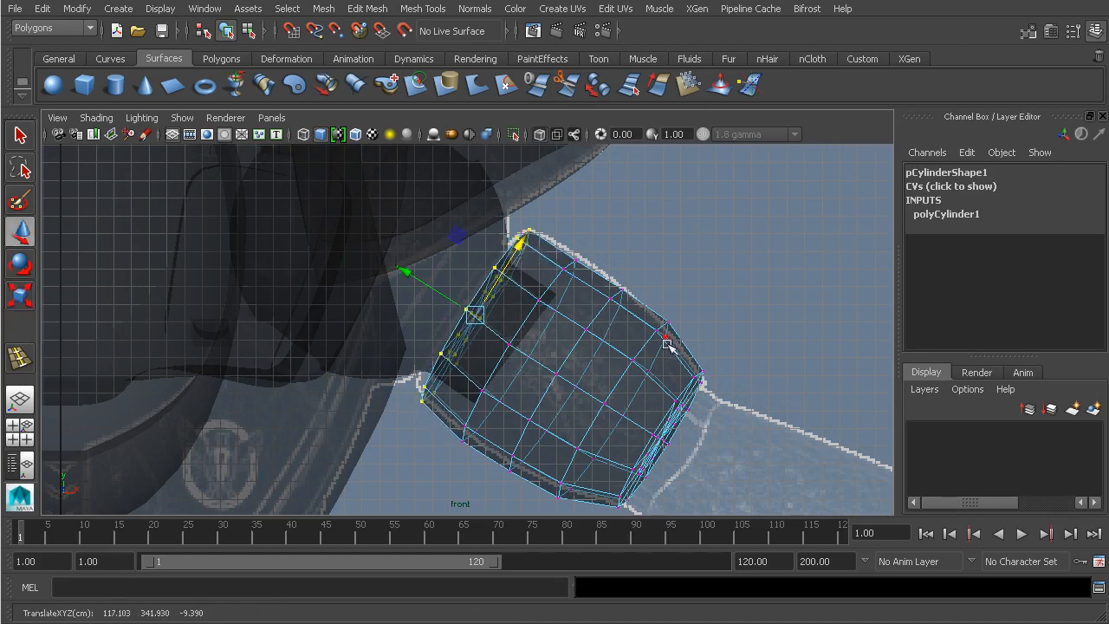
key(space)
key(space)
key(space)
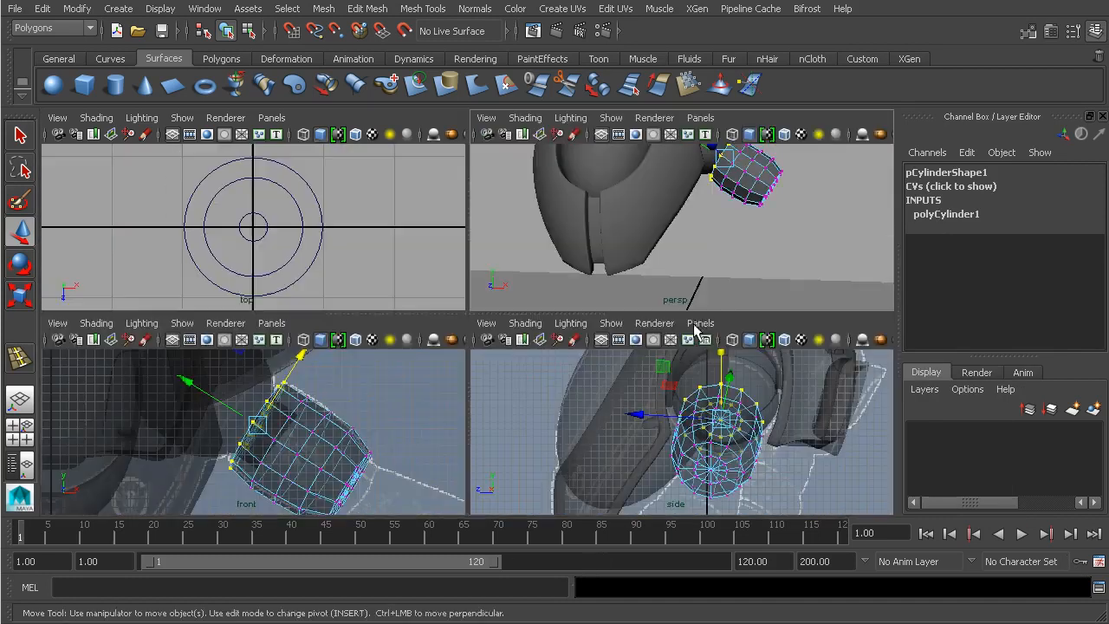
alt+click(757, 439)
key(space)
alt+drag(761, 275, 641, 299)
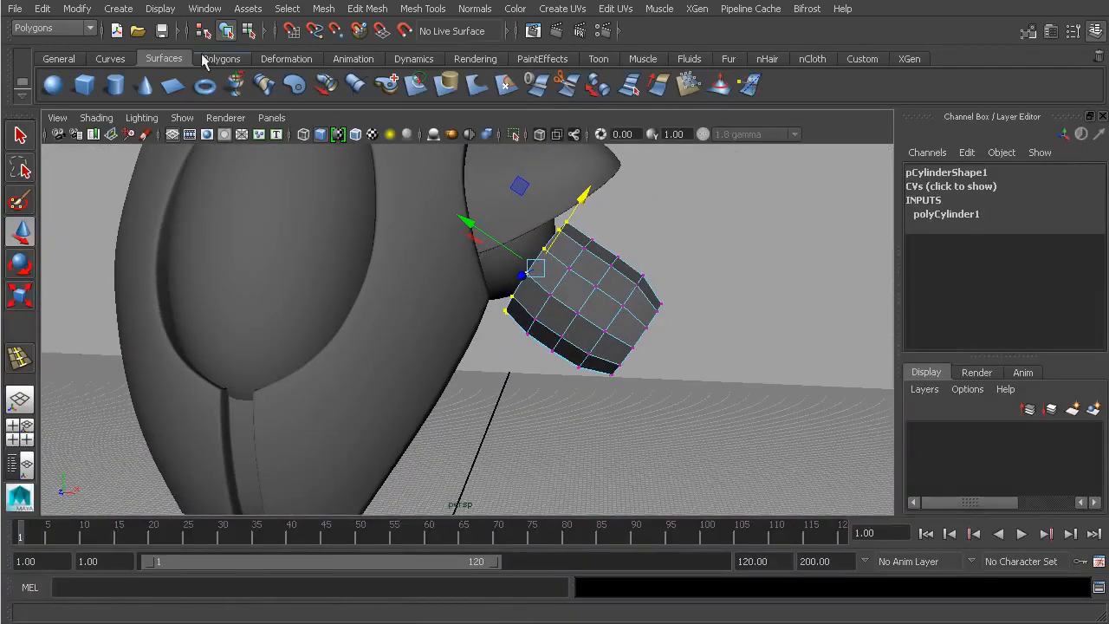
- Return to object selection and slide the cylinder along its own axis toward the ball joint
click(226, 30)
drag(518, 259, 485, 246)
alt+right_drag(486, 246, 638, 272)
alt+drag(568, 294, 626, 302)
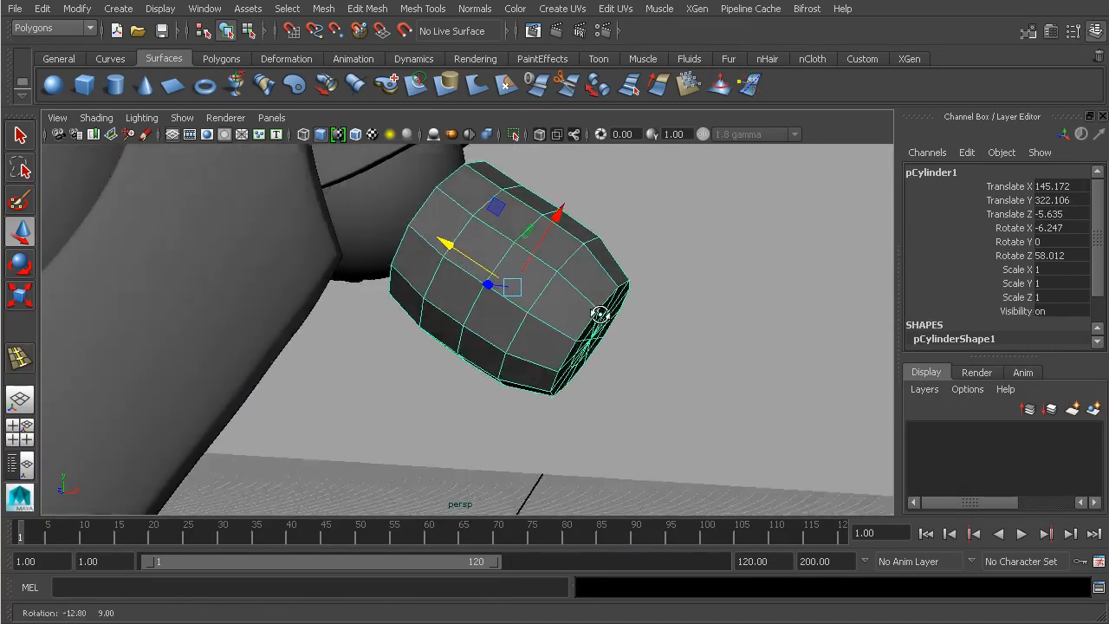
- Isolate the cylinder in the view and select the inner circle of faces on its end cap
click(182, 118)
mouse_move(216, 142)
click(345, 154)
alt+drag(375, 205, 549, 268)
alt+right_drag(511, 279, 563, 286)
right_click(522, 240)
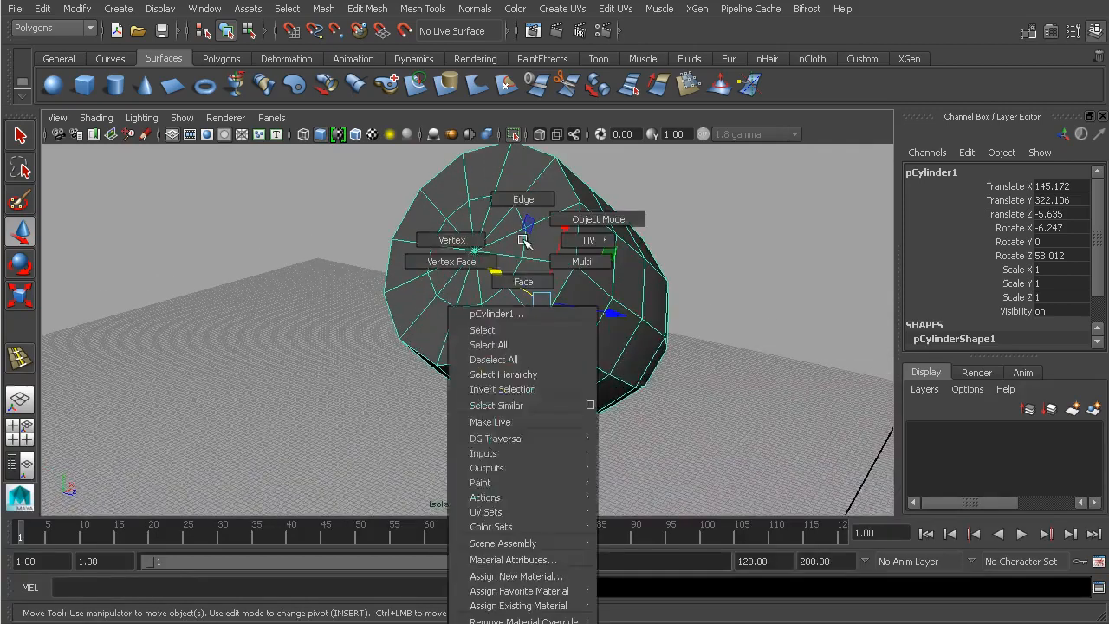
click(524, 281)
click(488, 279)
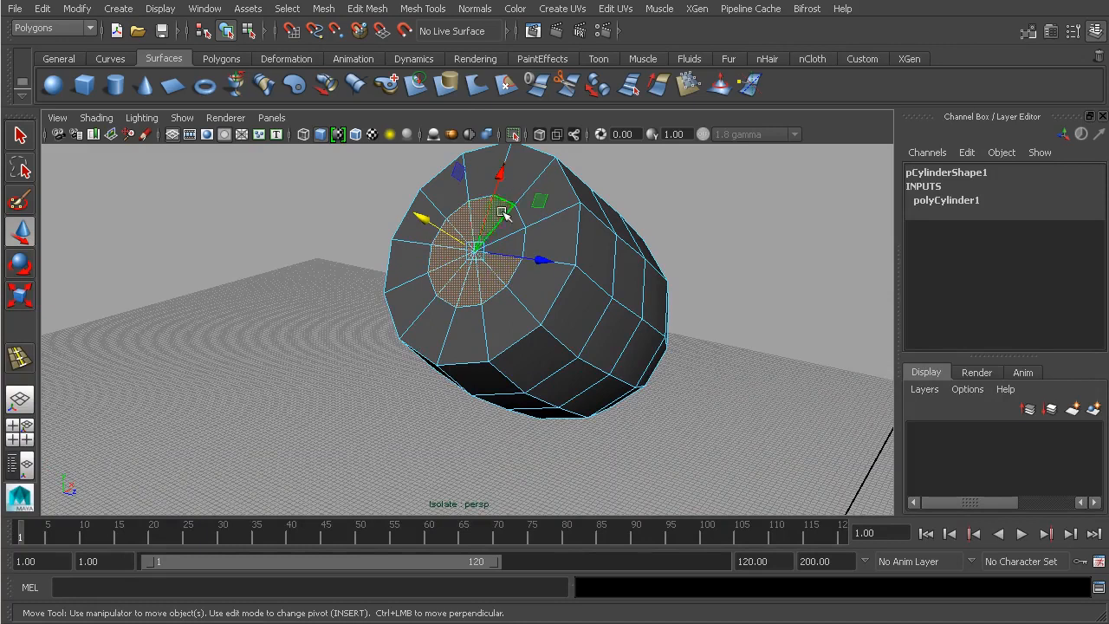
- Hollow the cylinder's shoulder end by enlarging the selected inner cap faces, extruding them inward and deleting them
key(r)
drag(517, 251, 531, 252)
click(367, 9)
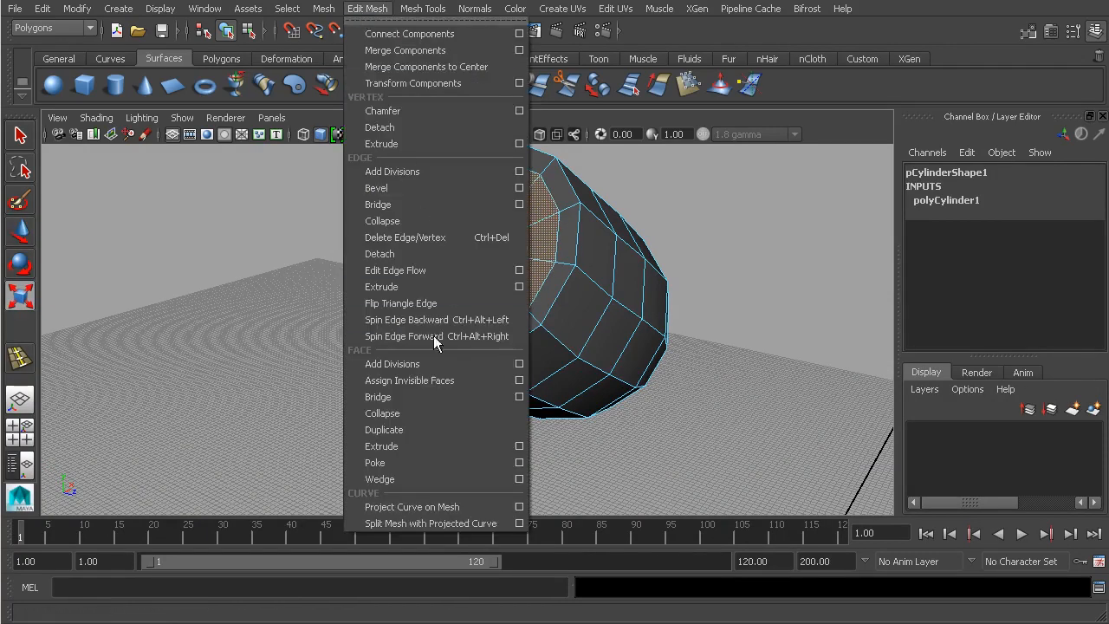
click(425, 445)
alt+drag(442, 418, 454, 287)
drag(431, 201, 589, 321)
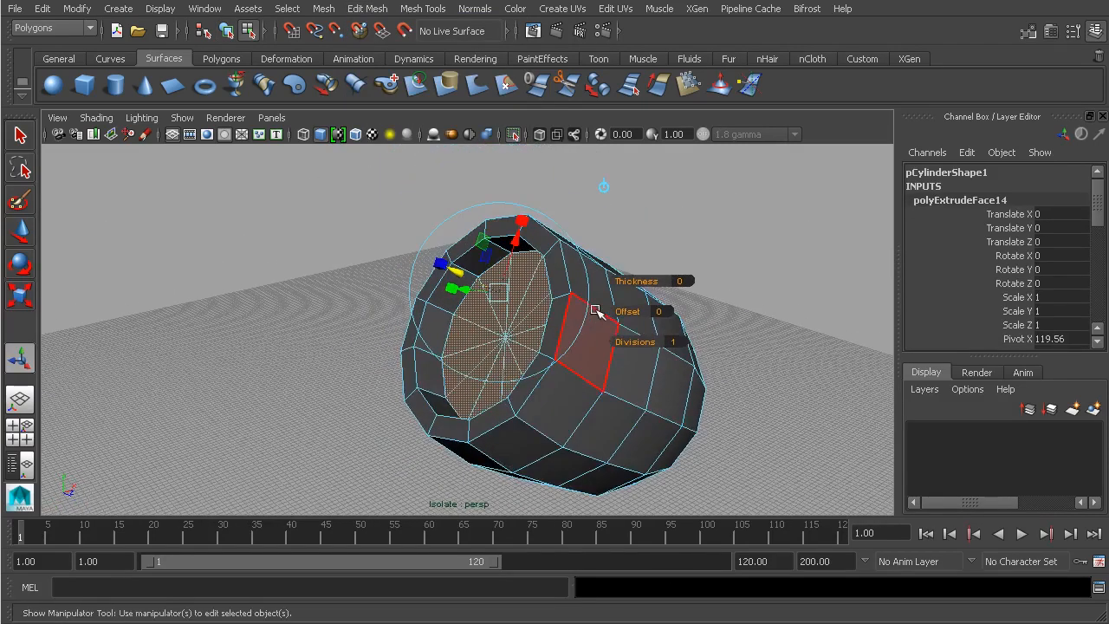
click(701, 315)
- Hollow the cylinder's opposite end the same way: enlarge its inner cap faces, extrude them inward and delete them
alt+drag(701, 314, 573, 276)
click(539, 262)
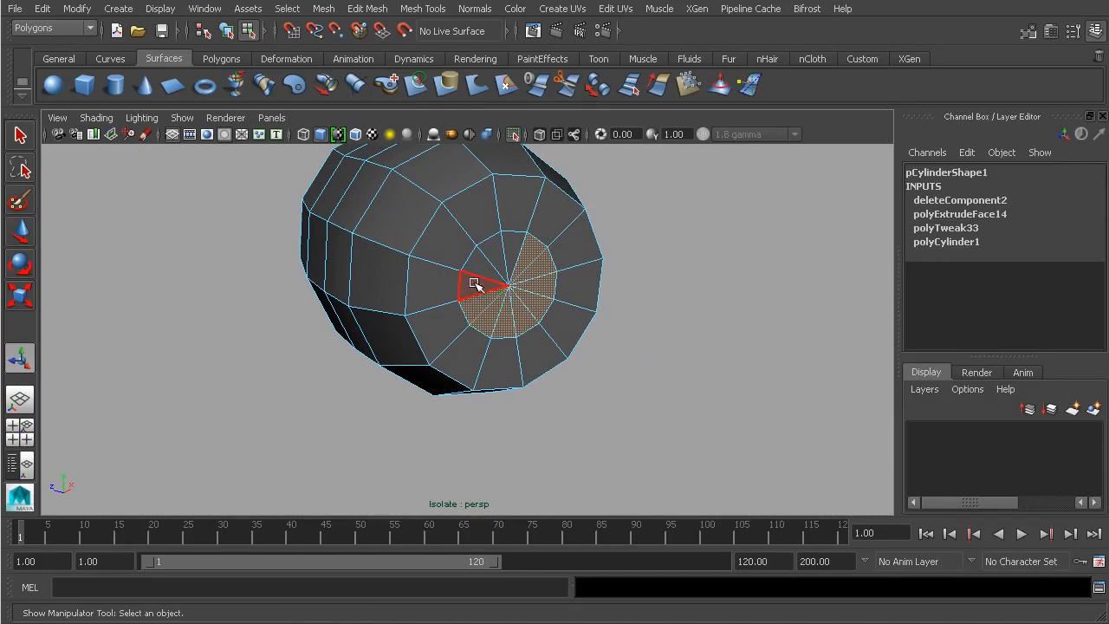
key(r)
drag(508, 287, 586, 292)
click(367, 9)
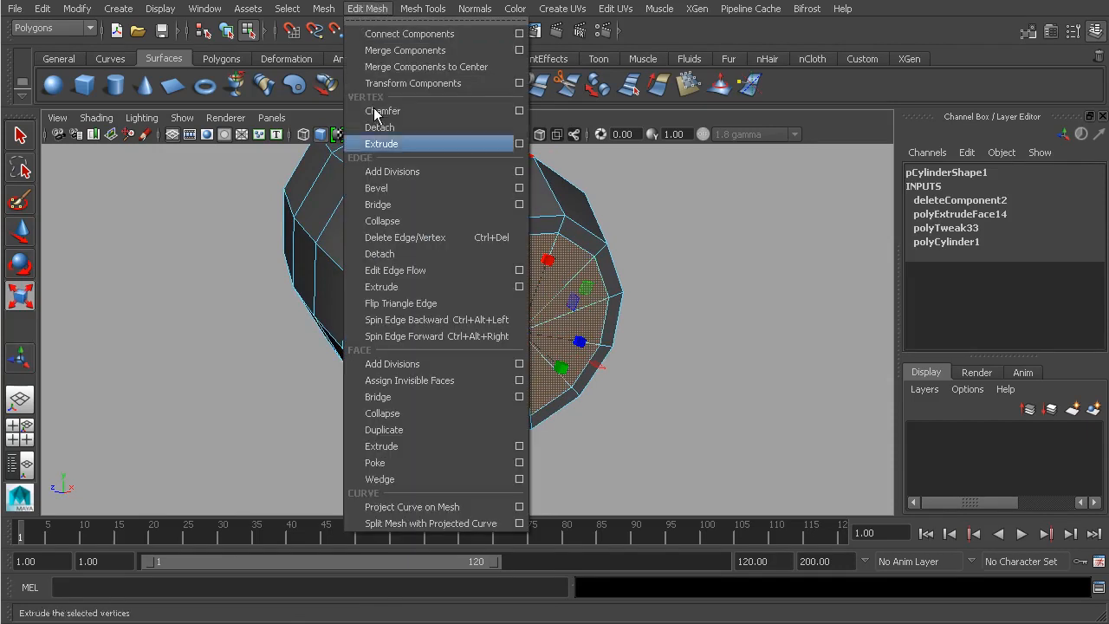
click(423, 445)
mouse_move(569, 341)
alt+mouse_down()
mouse_move(579, 353)
mouse_move(600, 347)
mouse_move(582, 332)
alt+mouse_up()
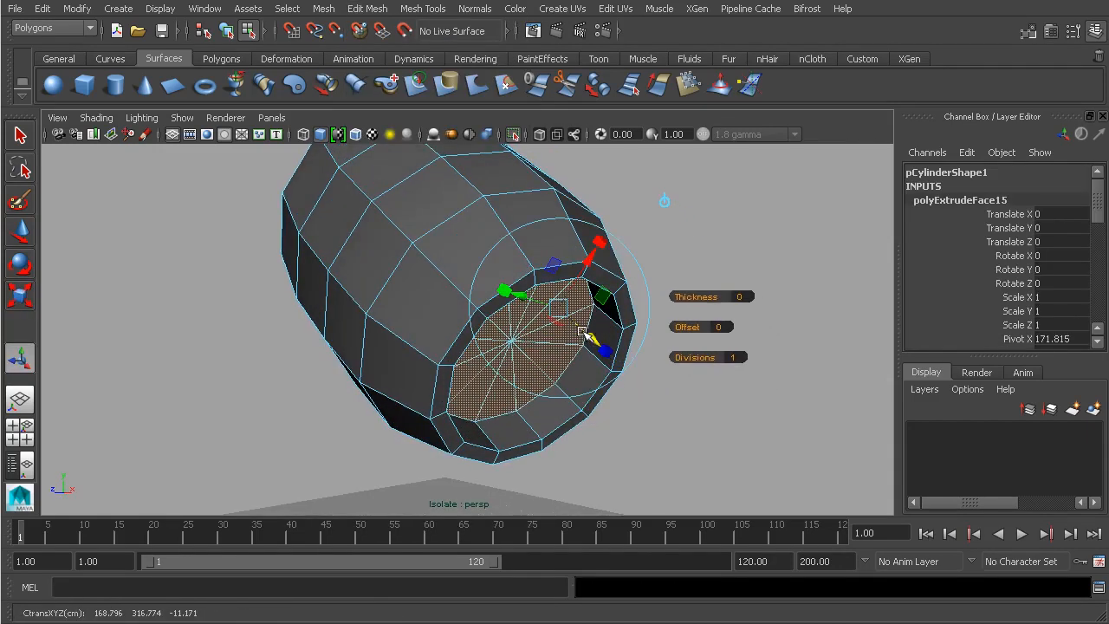
key(Delete)
- Return to object selection and check the hollowed cylinder in smooth preview before switching back to its unsmoothed display
alt+right_drag(617, 302, 550, 279)
alt+drag(549, 279, 580, 277)
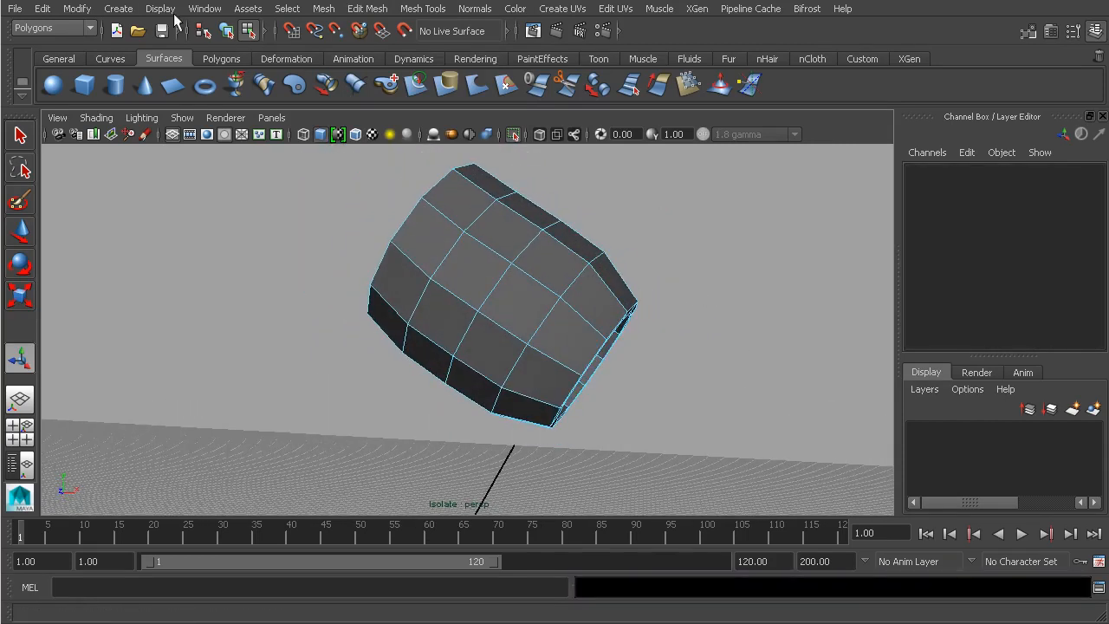
click(229, 30)
key(3)
click(659, 294)
mouse_move(659, 295)
alt+mouse_down()
mouse_move(728, 322)
mouse_move(499, 249)
mouse_move(646, 277)
alt+mouse_up()
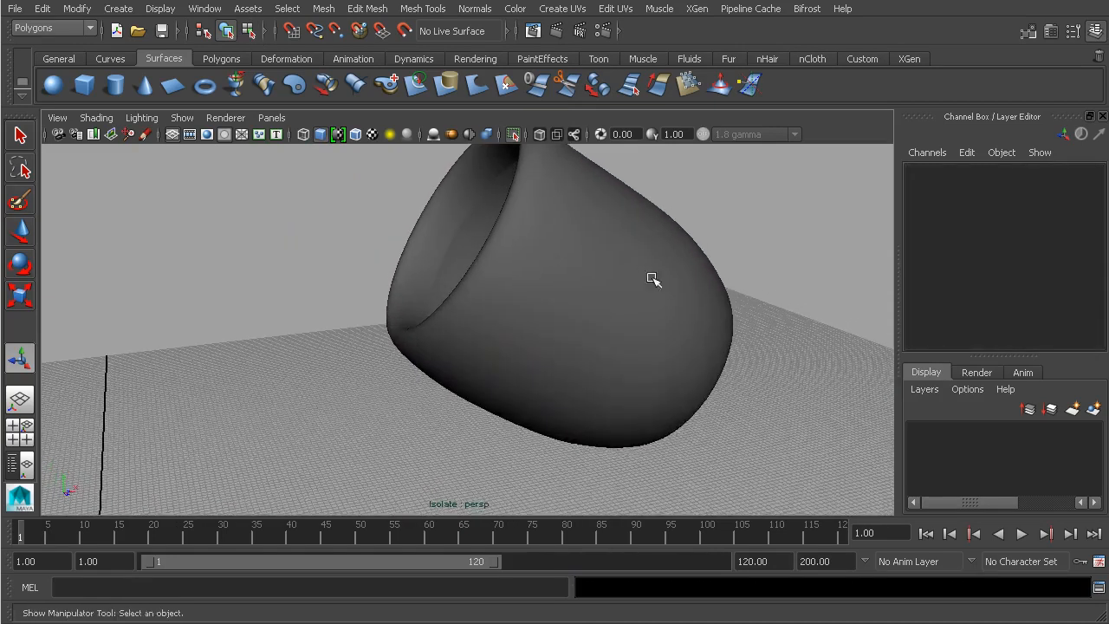
click(559, 247)
key(1)
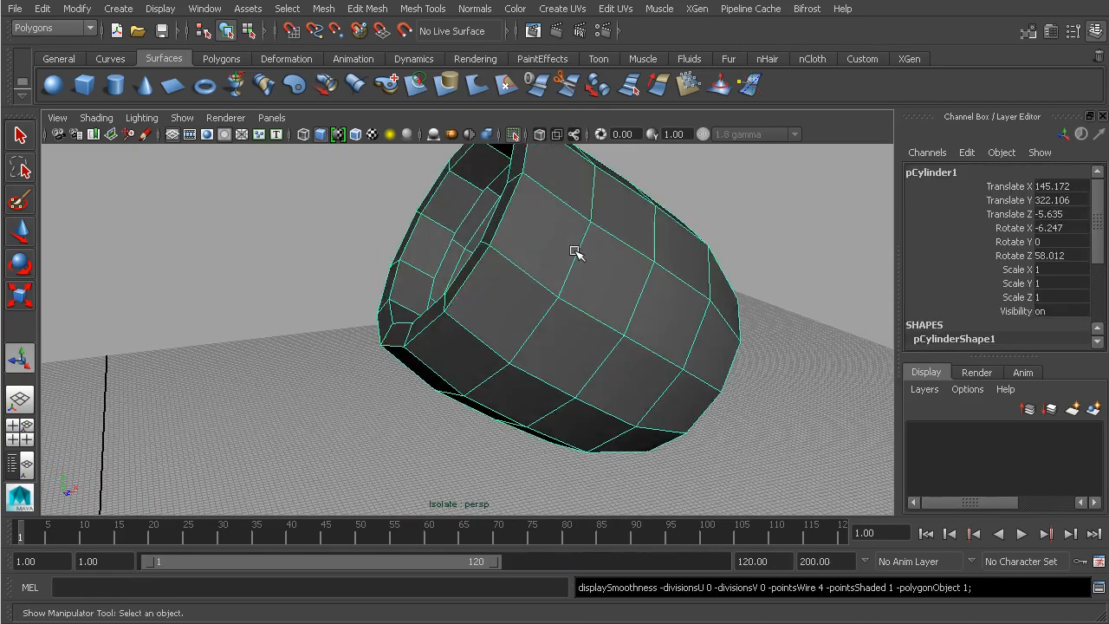
- Insert an edge loop close to the rim at each end of the cylinder to sharpen its smoothed edges
click(406, 9)
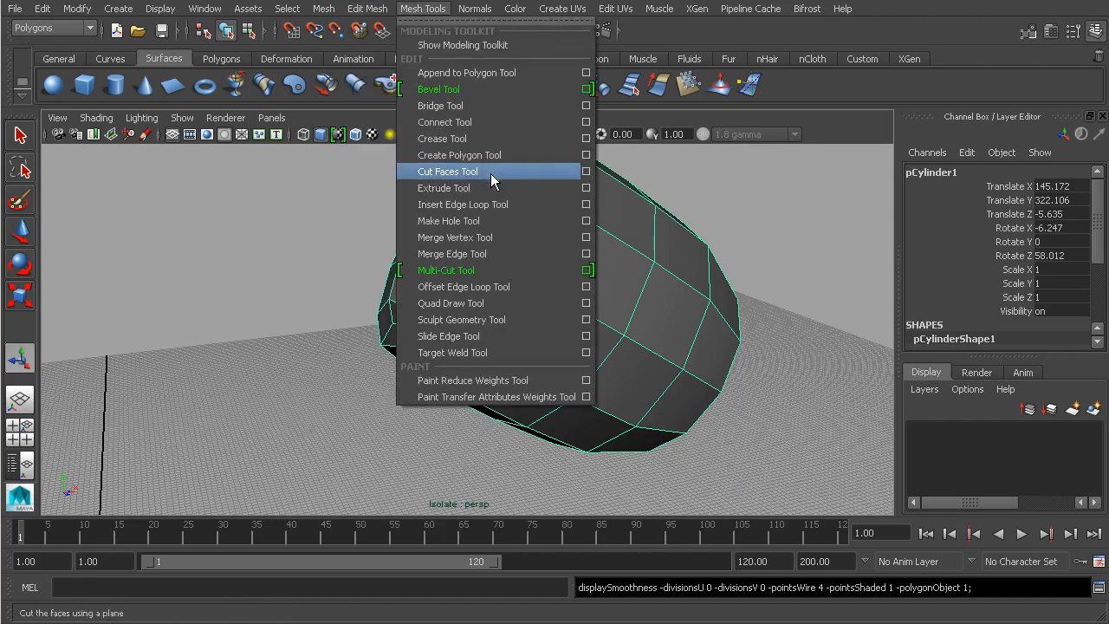
click(503, 207)
click(544, 193)
alt+drag(544, 192, 611, 252)
click(613, 305)
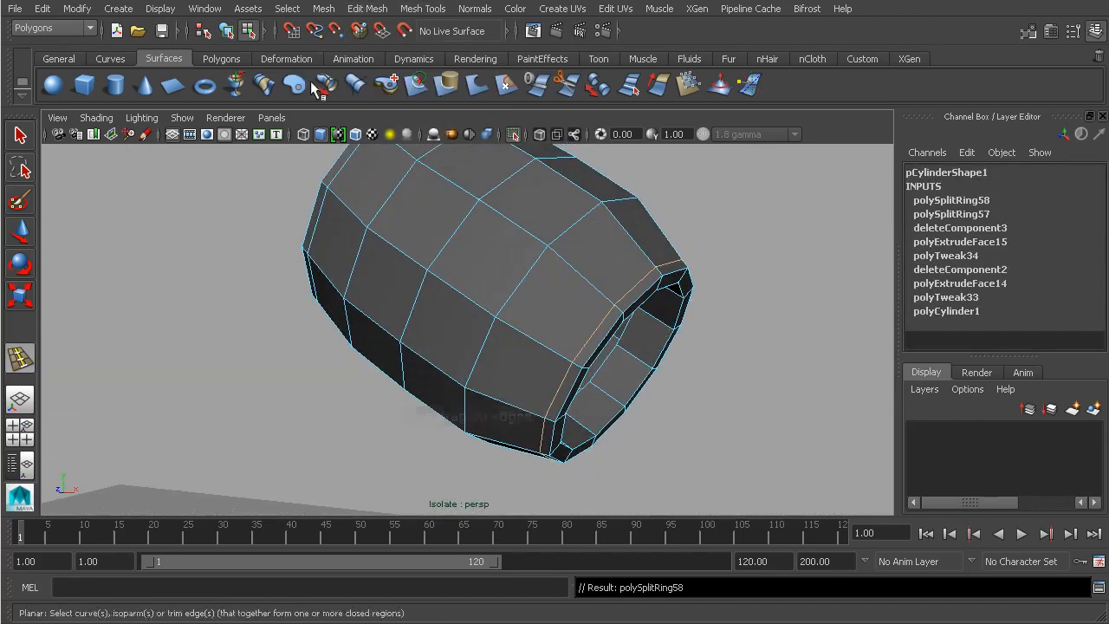
- Display the cylinder in smooth preview as an object and end its isolation so the whole model shows
click(226, 30)
click(20, 135)
click(597, 303)
key(3)
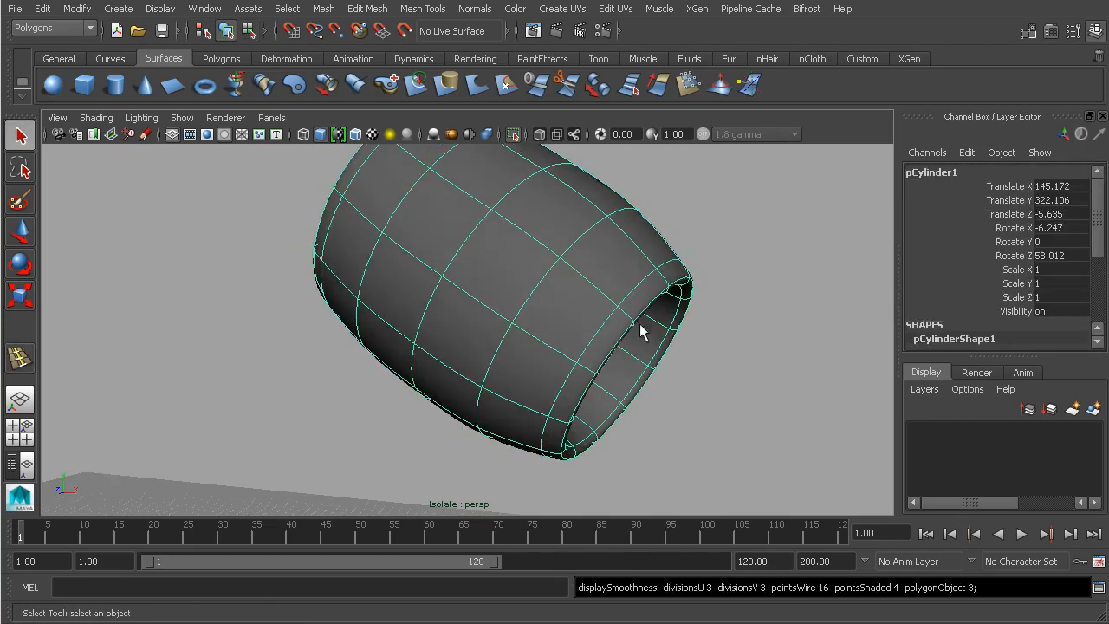
click(184, 117)
mouse_move(201, 142)
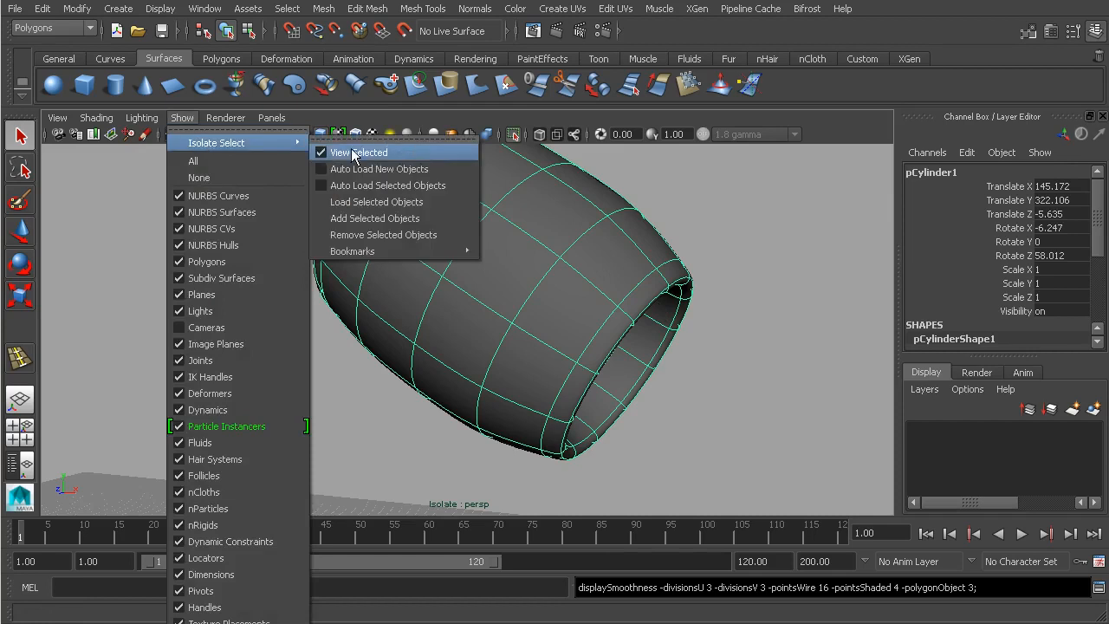
click(352, 153)
alt+right_drag(700, 294, 520, 261)
alt+drag(521, 261, 628, 287)
alt+right_drag(628, 288, 599, 303)
- Fit the cylinder to the reference by setting its Y scale to 1.026 and sliding it to X 143.585, Y 323.098, Z -5.839
key(space)
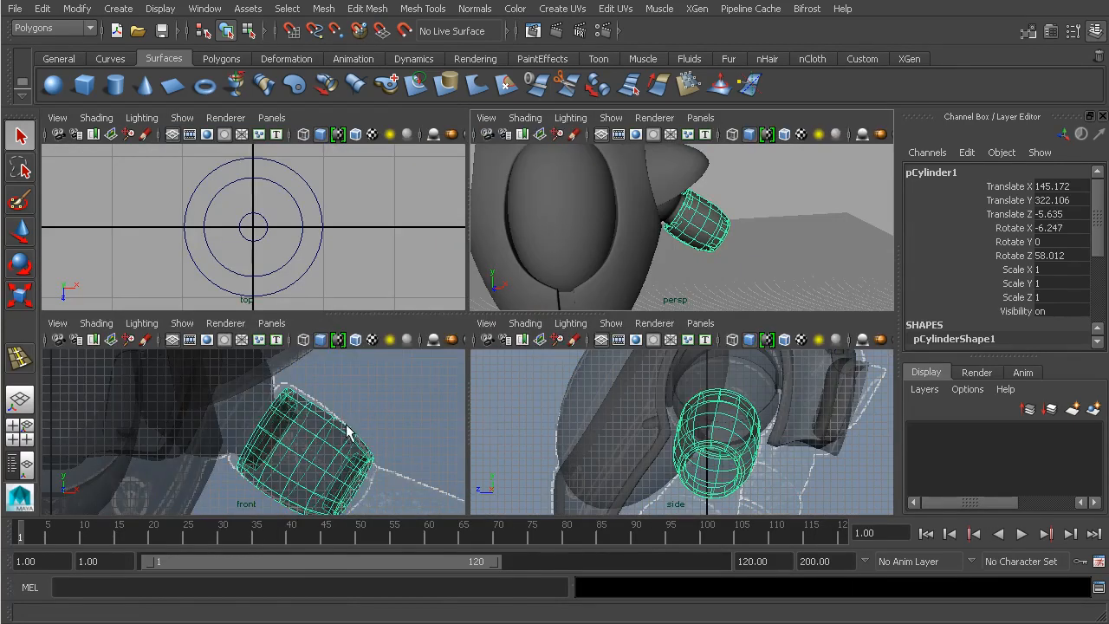
key(space)
alt+right_drag(440, 364, 560, 381)
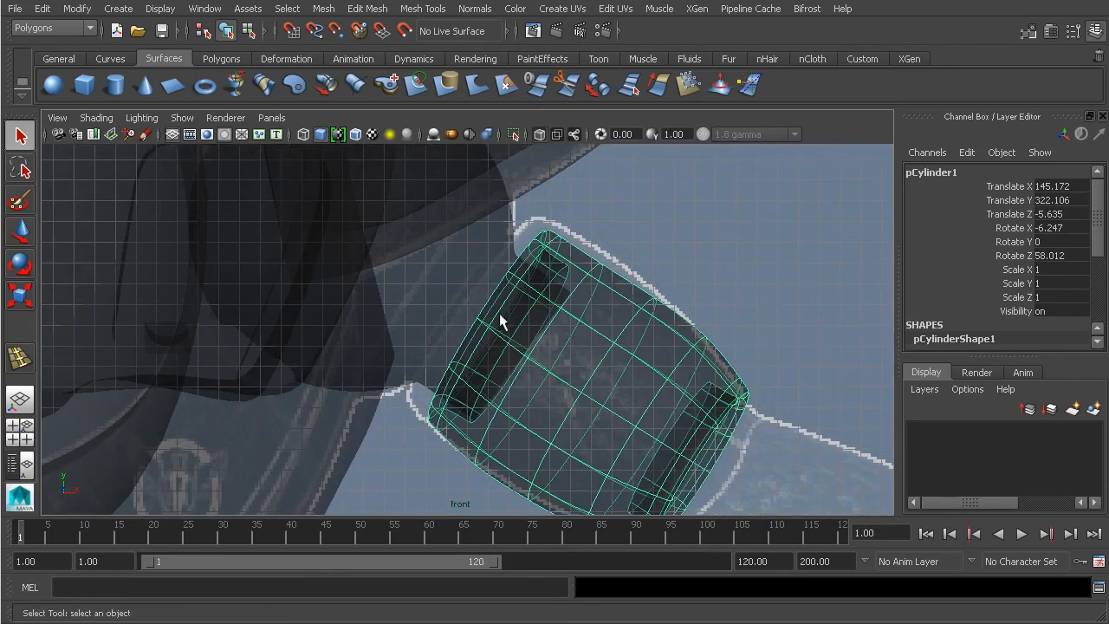
key(space)
alt+middle_drag(722, 401, 659, 377)
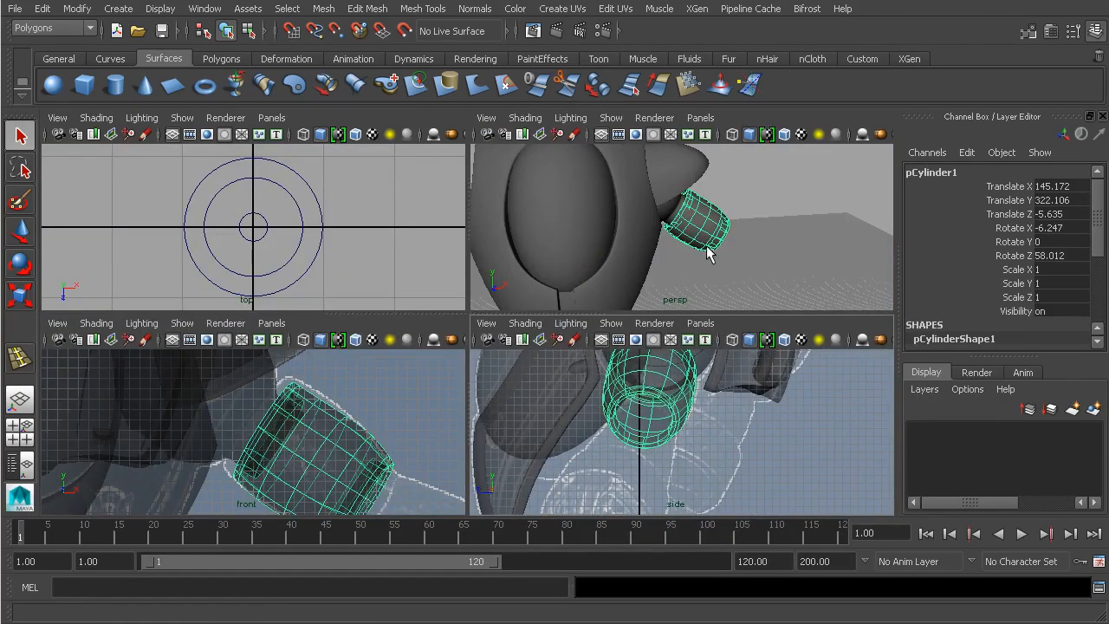
key(r)
mouse_move(641, 189)
mouse_down()
mouse_move(635, 181)
mouse_move(658, 201)
mouse_up()
key(w)
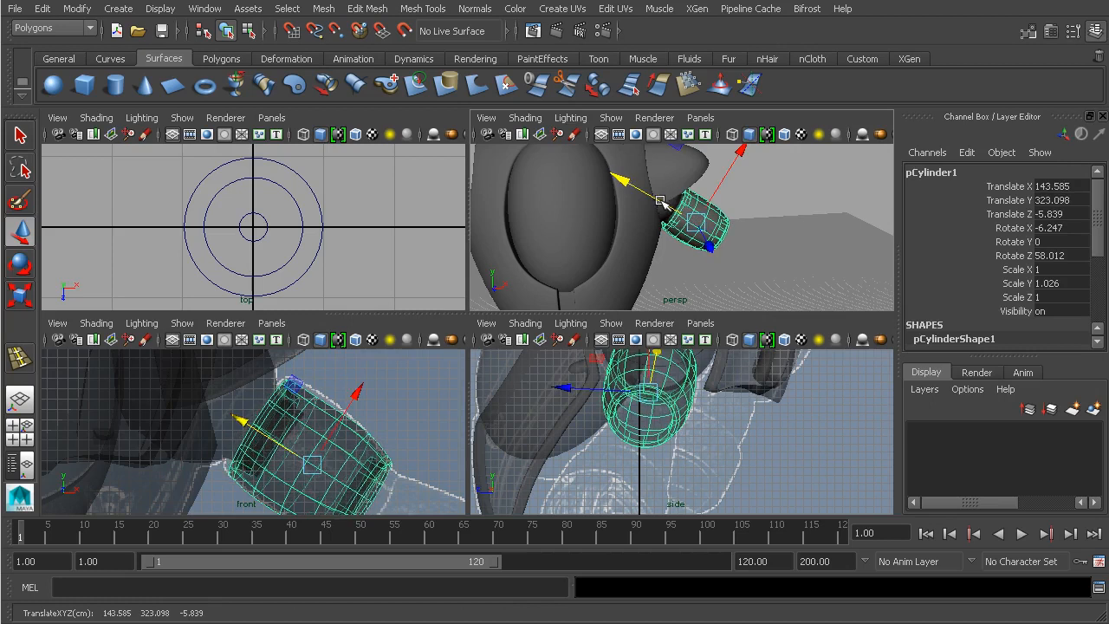
click(797, 223)
- Try rotating the shoulder ball joint inside its socket, and undo the rotation
alt+drag(819, 251, 587, 299)
key(space)
click(450, 246)
alt+drag(450, 245, 502, 276)
key(e)
drag(465, 235, 445, 276)
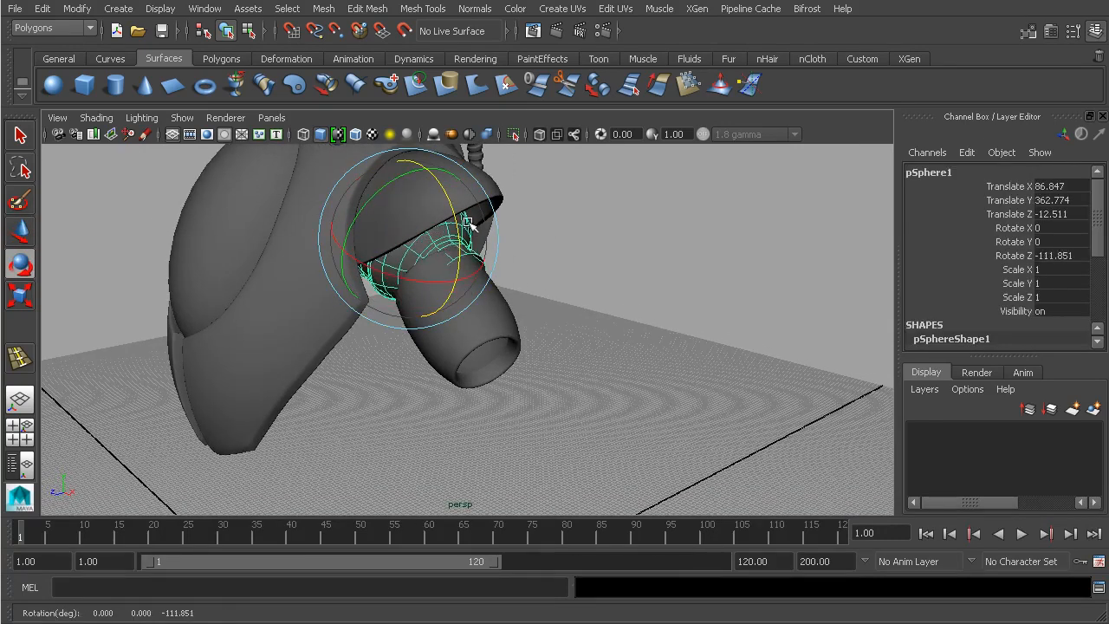
key(ctrl+z)
- Select the upper arm cylinder and examine its fit and proportions against the shoulder and torso
click(507, 325)
alt+drag(555, 335, 631, 331)
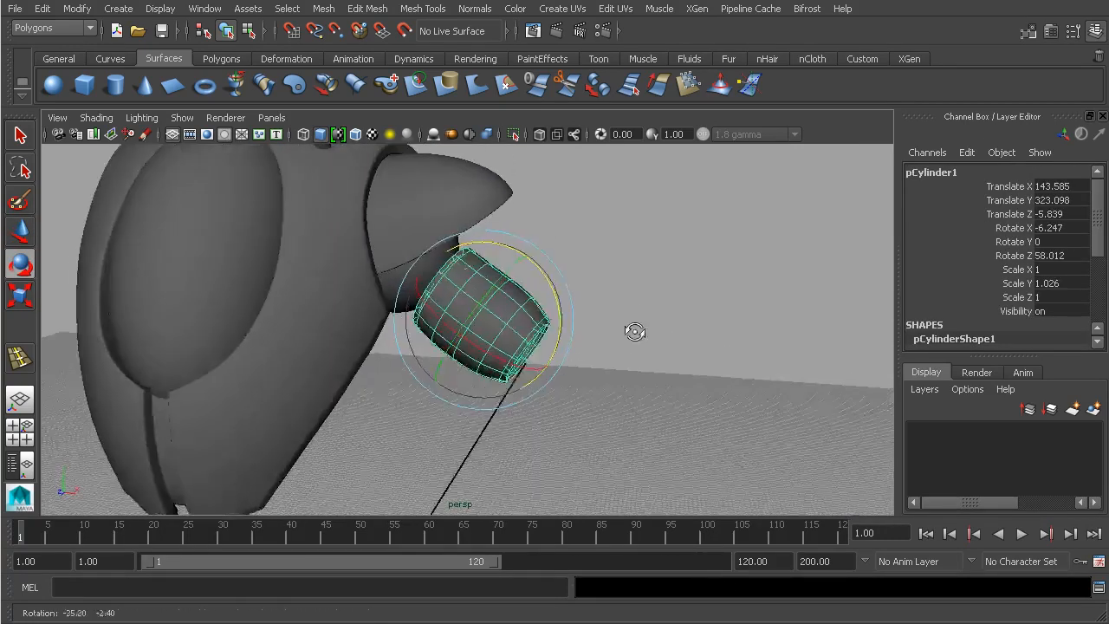
alt+right_drag(632, 332, 599, 300)
alt+middle_drag(599, 299, 728, 295)
alt+right_drag(728, 295, 661, 279)
alt+drag(662, 280, 717, 297)
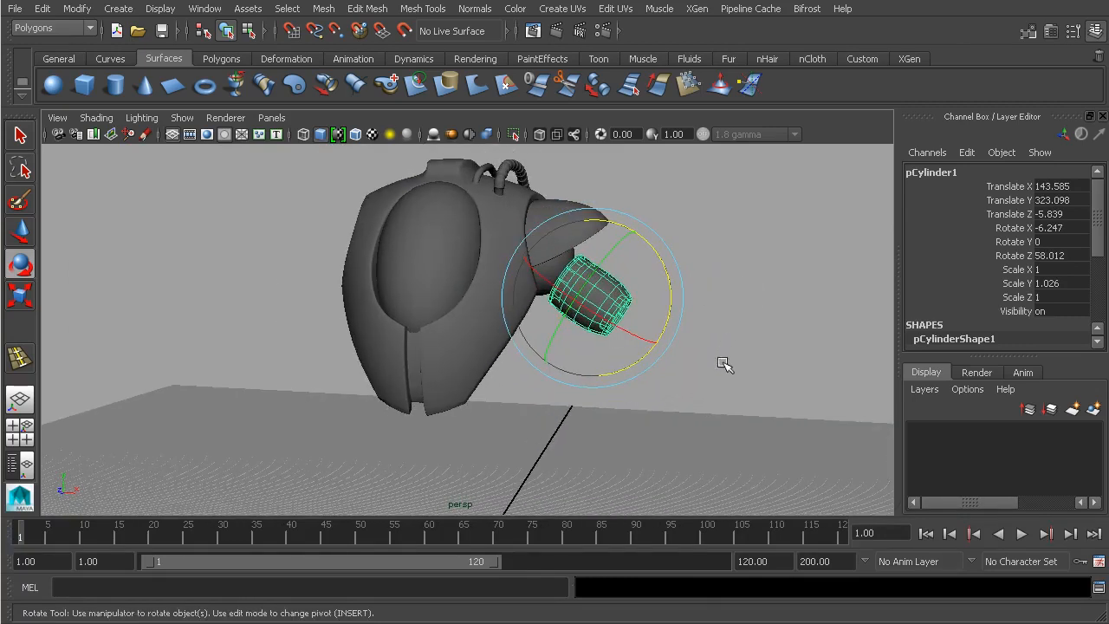